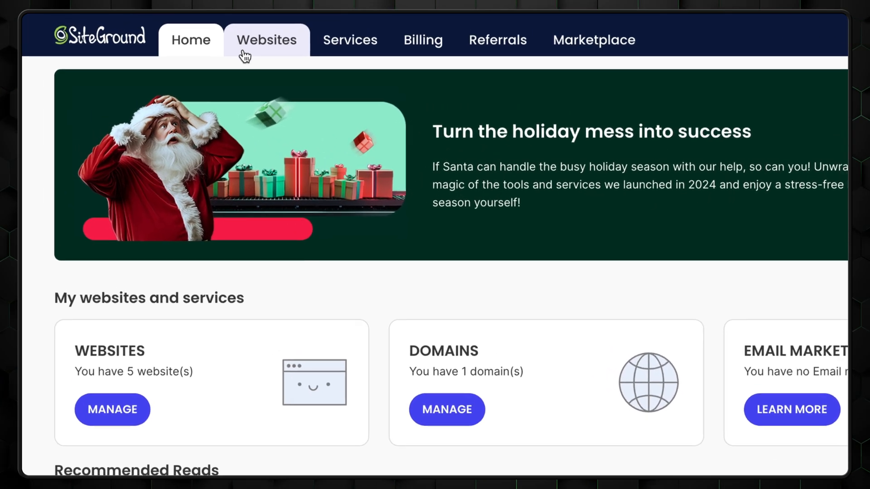
Step: Start a new website on the free temporary domain instead of an existing domain
click(190, 40)
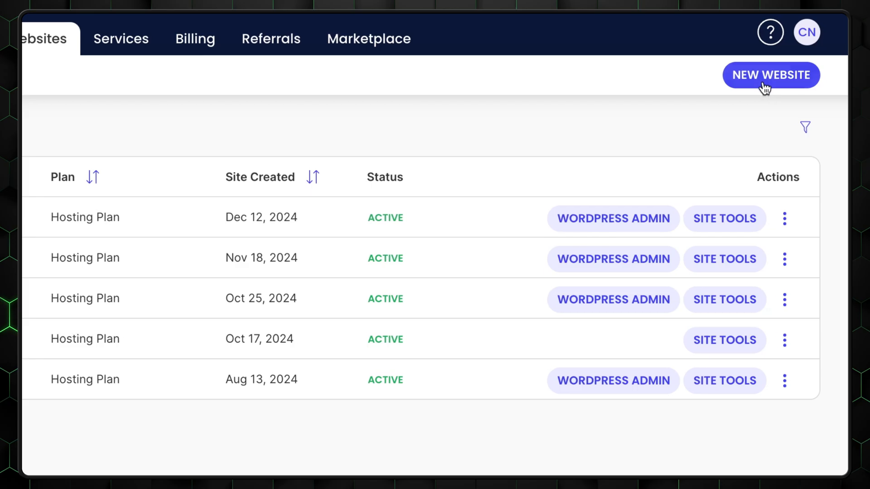
click(756, 81)
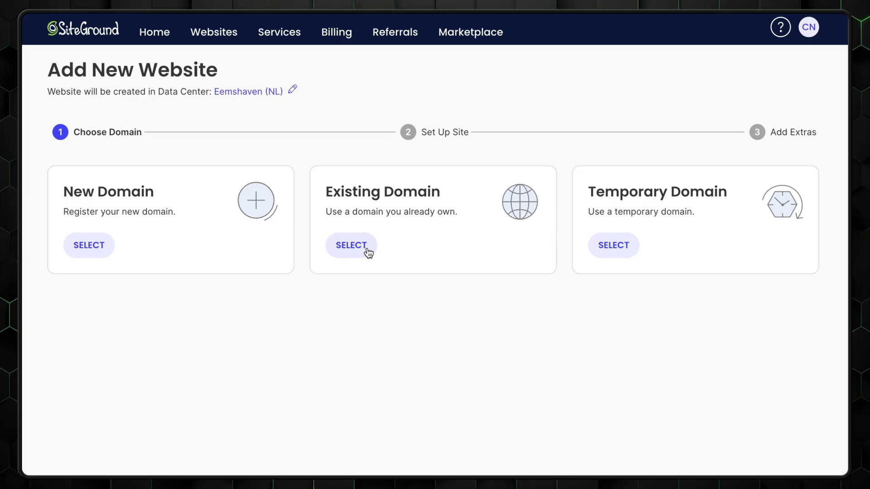
click(362, 251)
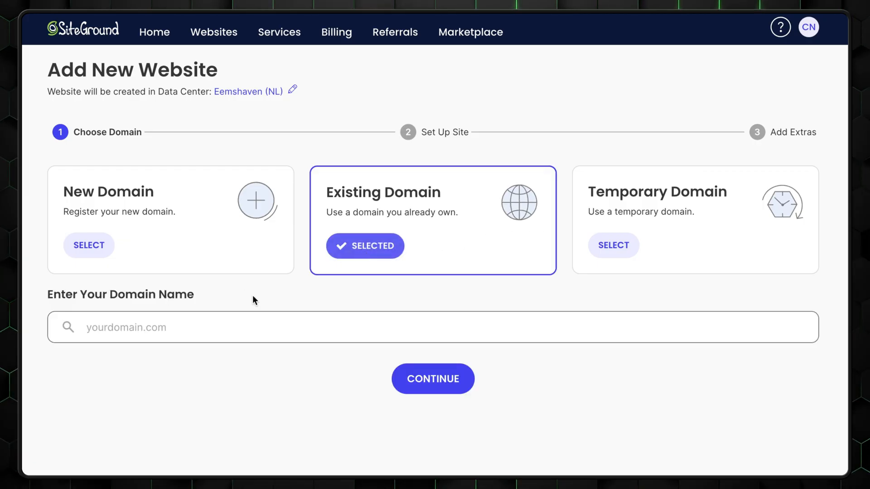
click(390, 251)
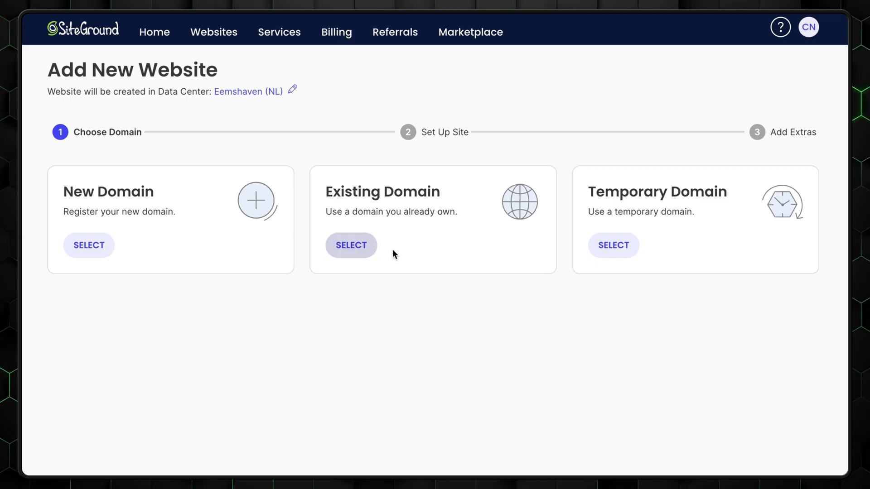
click(610, 252)
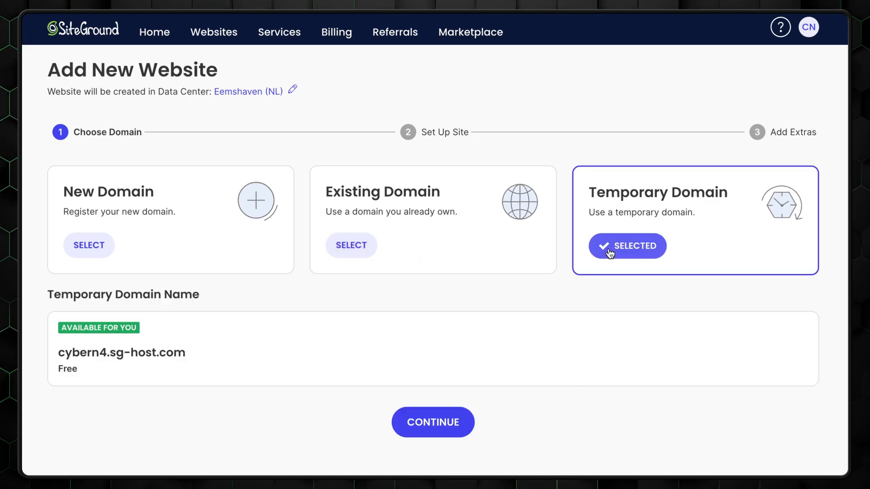
click(447, 430)
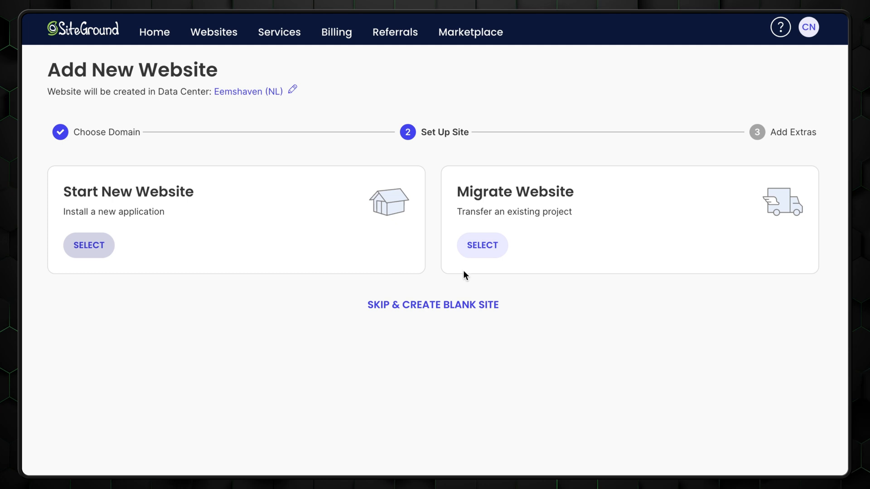
Step: Look over the migration options, then choose Start New Website instead
click(483, 249)
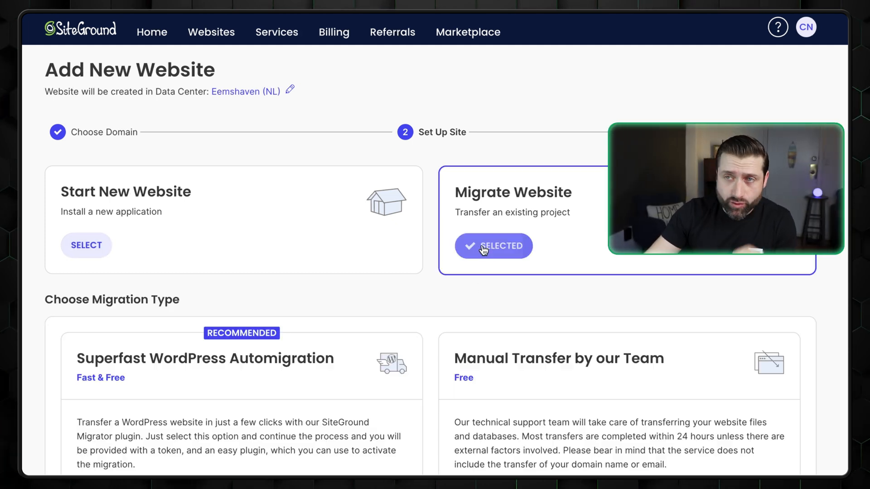
scroll(445, 254, down, 2)
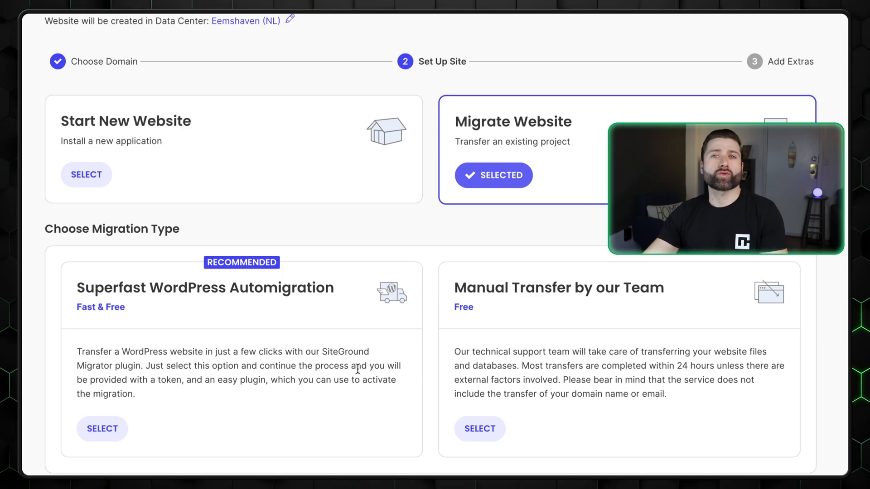
scroll(466, 358, down, 1)
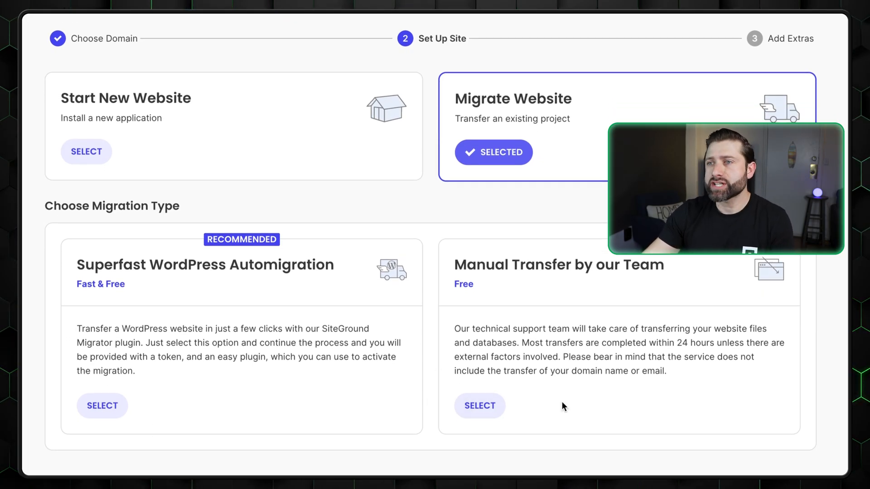
scroll(559, 401, up, 3)
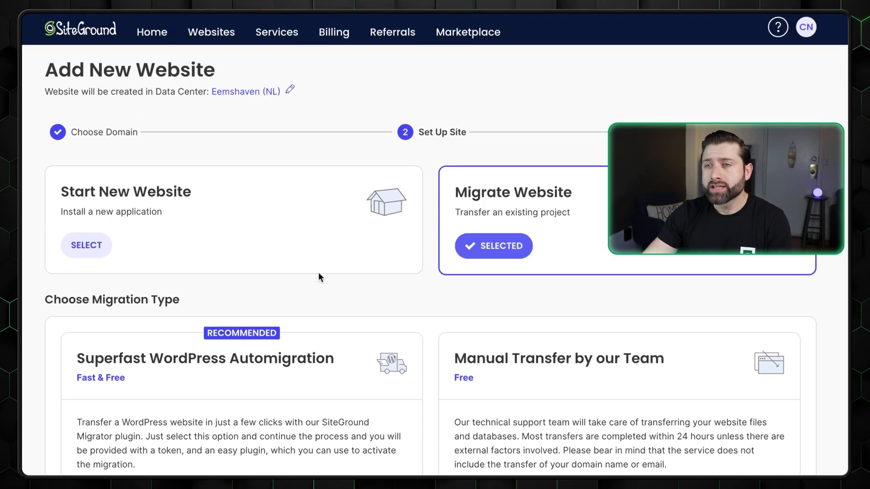
click(87, 252)
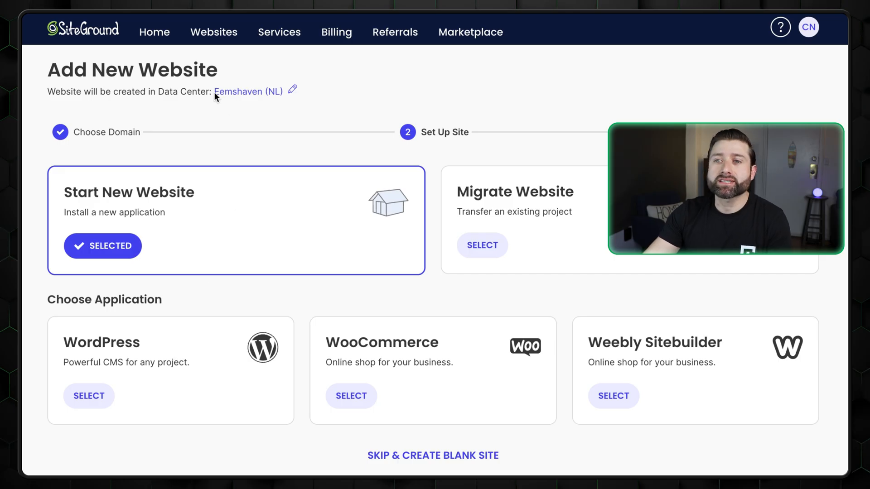
click(259, 97)
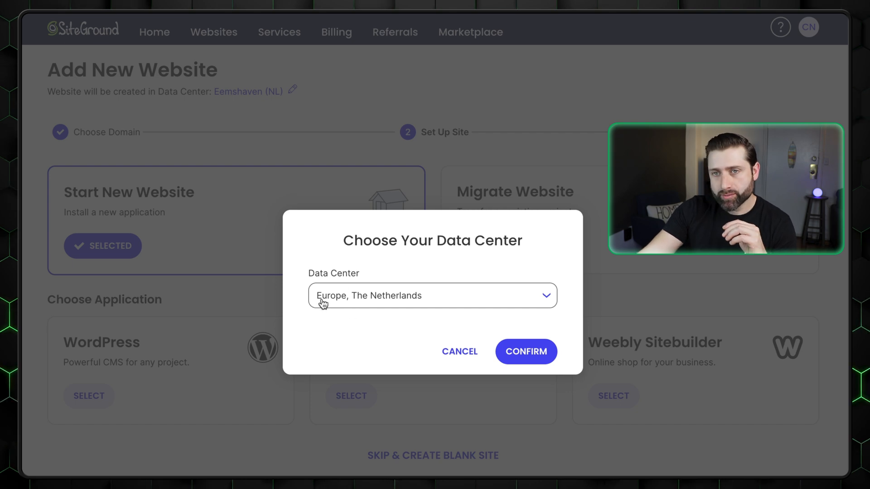
click(477, 304)
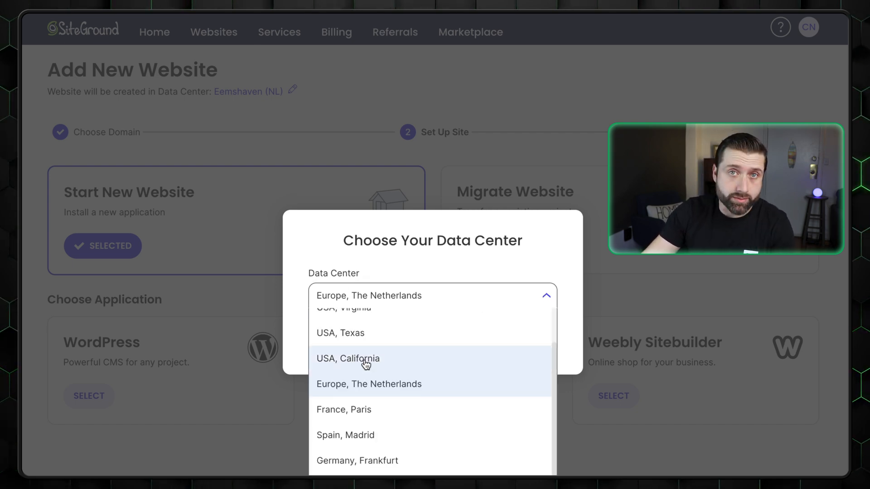
scroll(350, 408, up, 2)
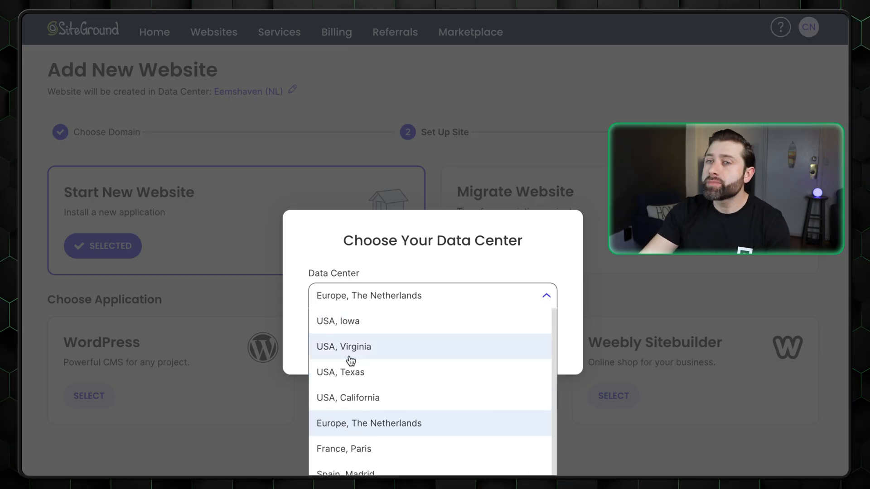
scroll(353, 344, down, 2)
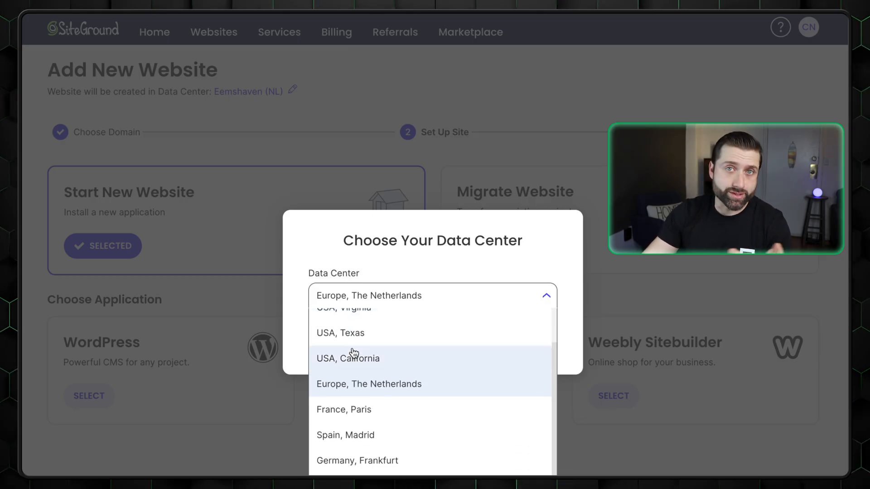
click(367, 388)
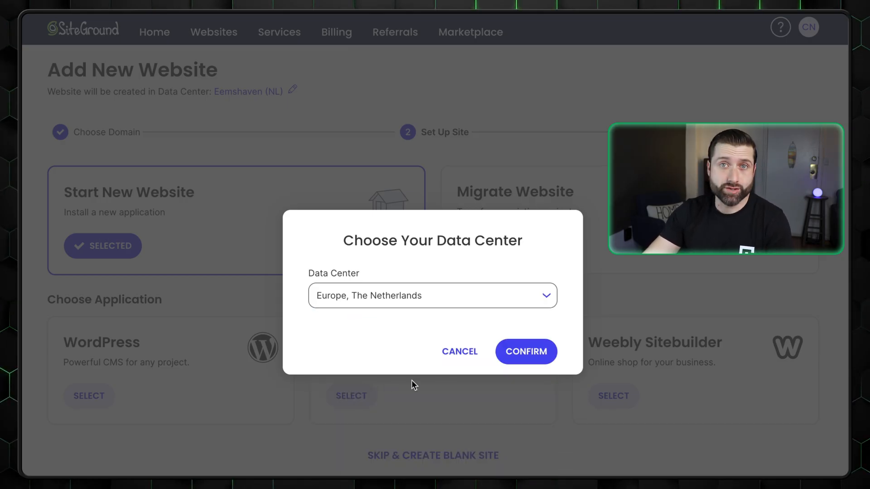
click(505, 358)
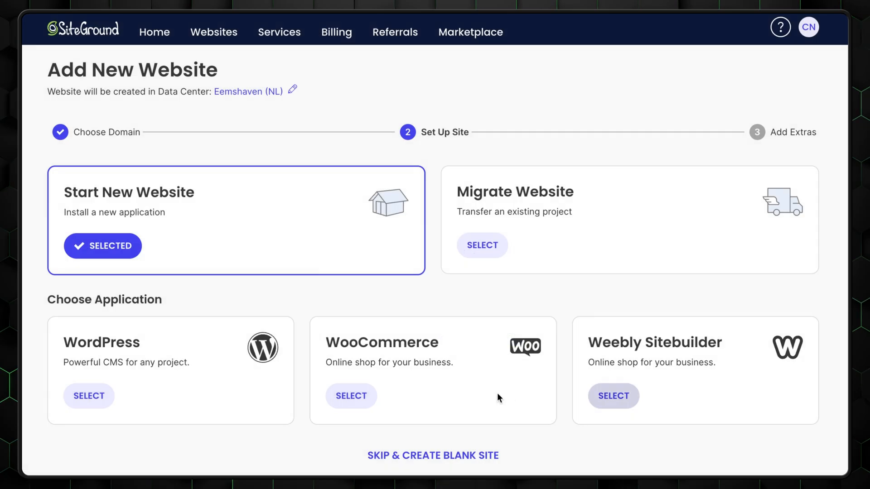
Step: Select WordPress as the application and bring up the Set up Login section
click(79, 402)
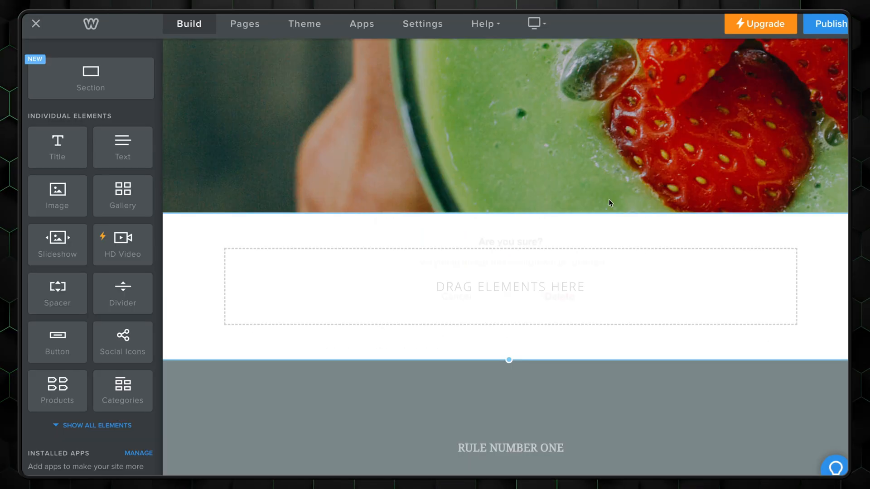
key(Delete)
click(521, 283)
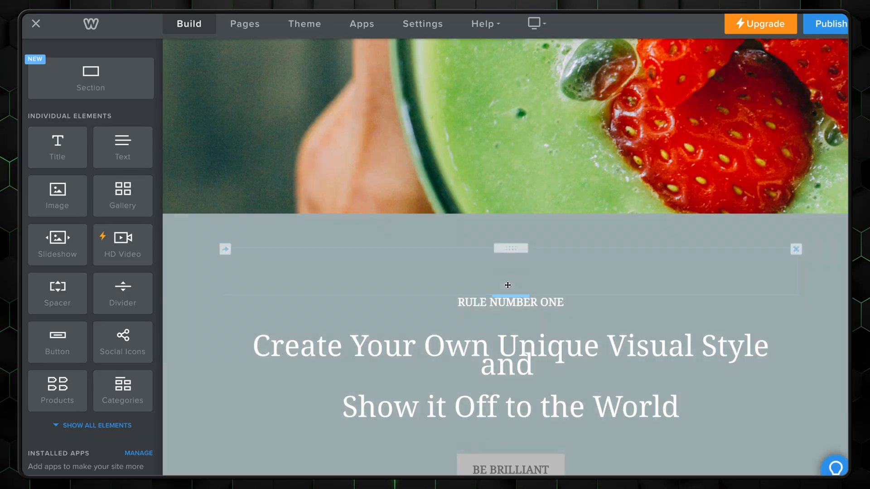
drag(71, 91, 511, 217)
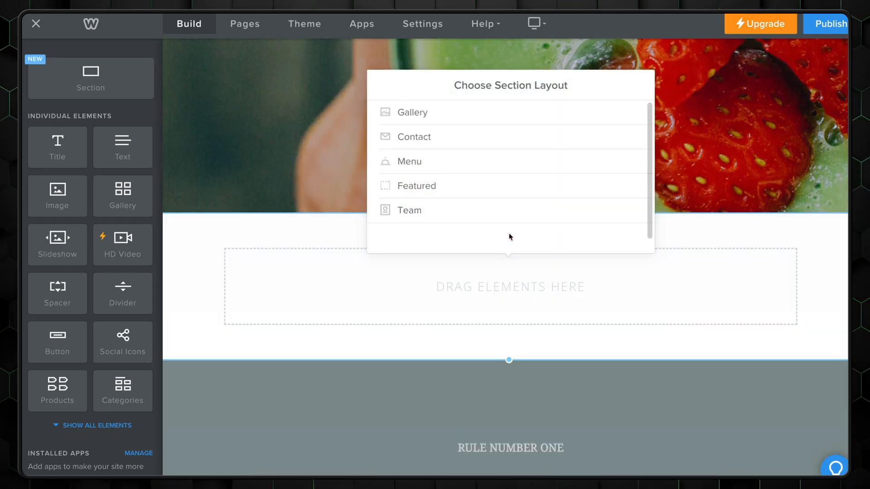
click(416, 188)
scroll(493, 201, down, 3)
scroll(494, 200, down, 5)
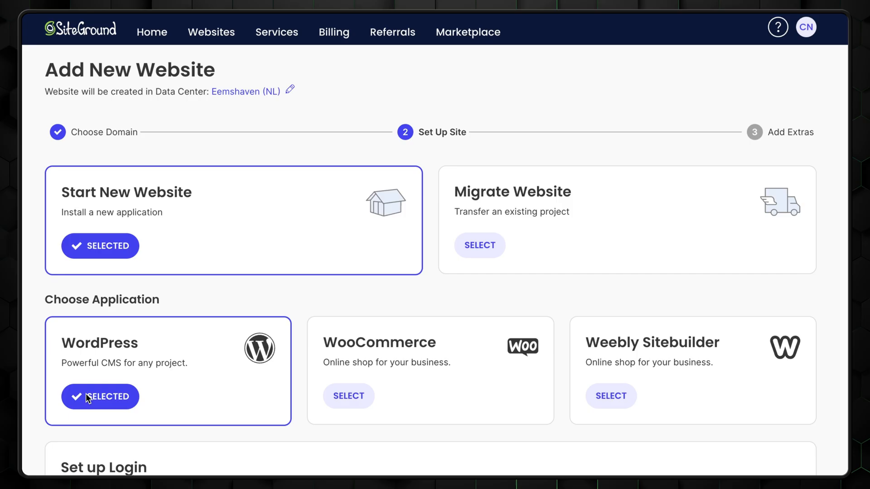
scroll(81, 393, down, 3)
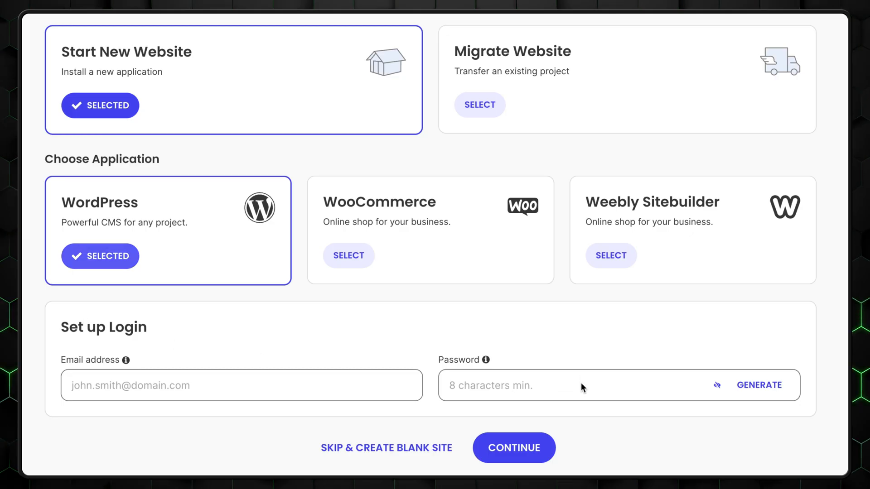
Step: Generate a strong admin password, regenerate it hidden, and copy it
click(530, 386)
click(759, 385)
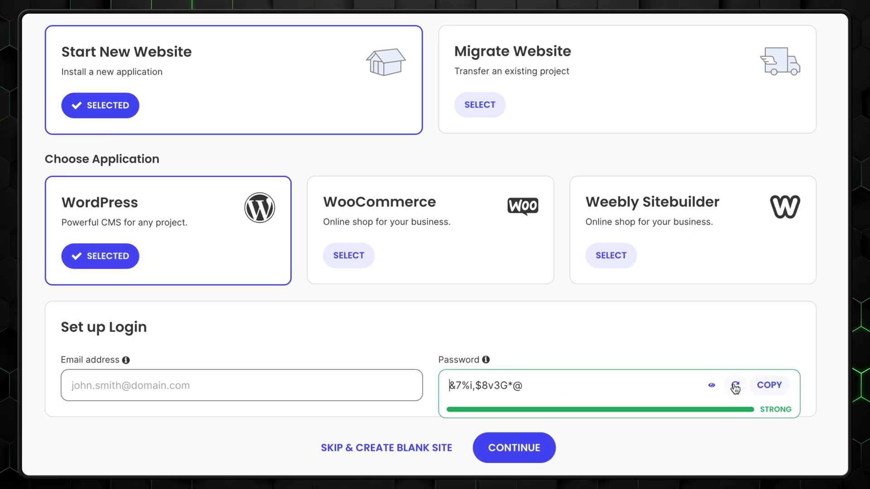
click(710, 386)
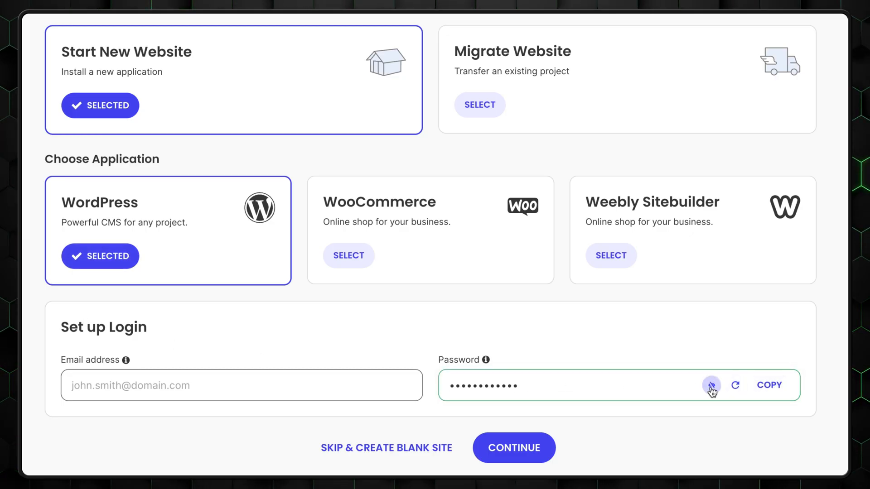
click(736, 390)
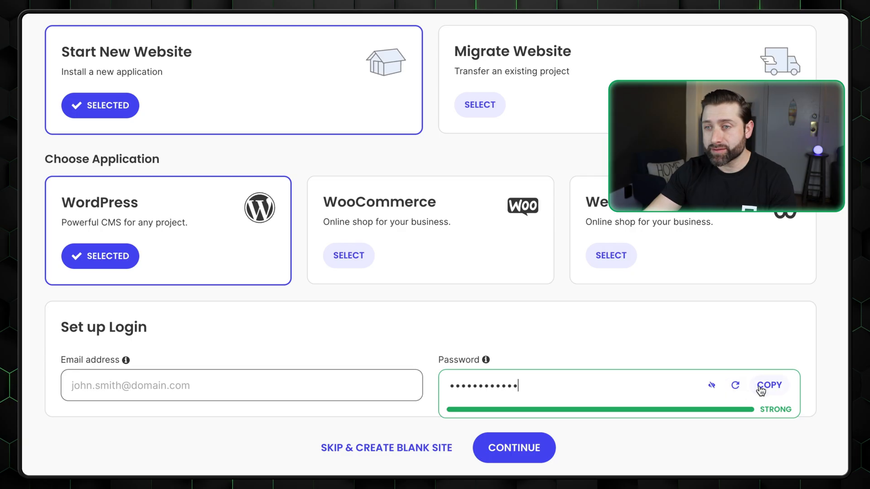
click(766, 386)
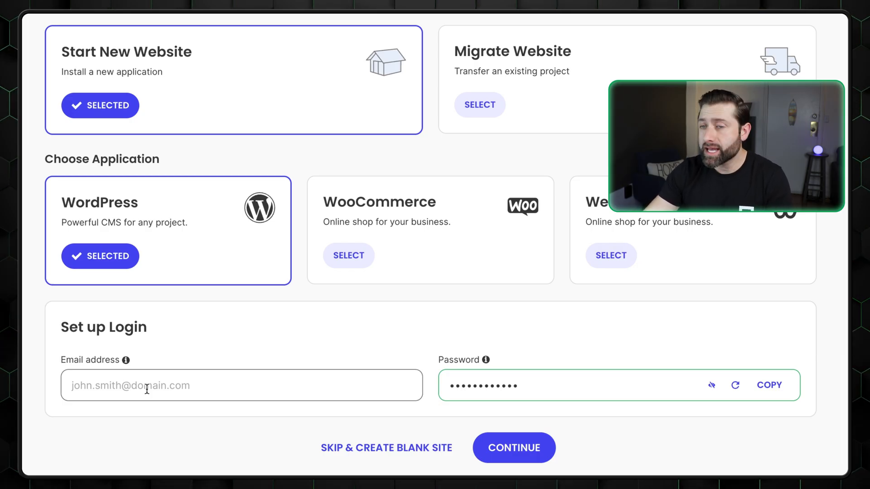
Step: Enter the admin login e-mail address and submit the login details
click(146, 389)
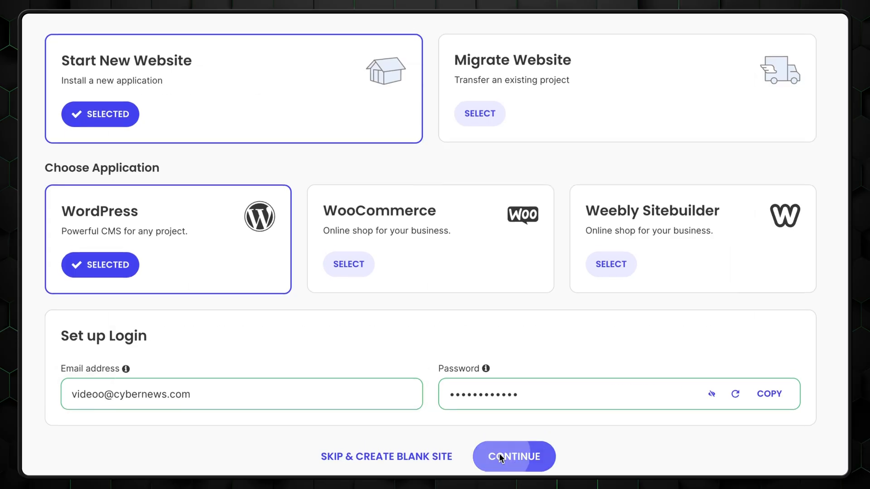
click(502, 458)
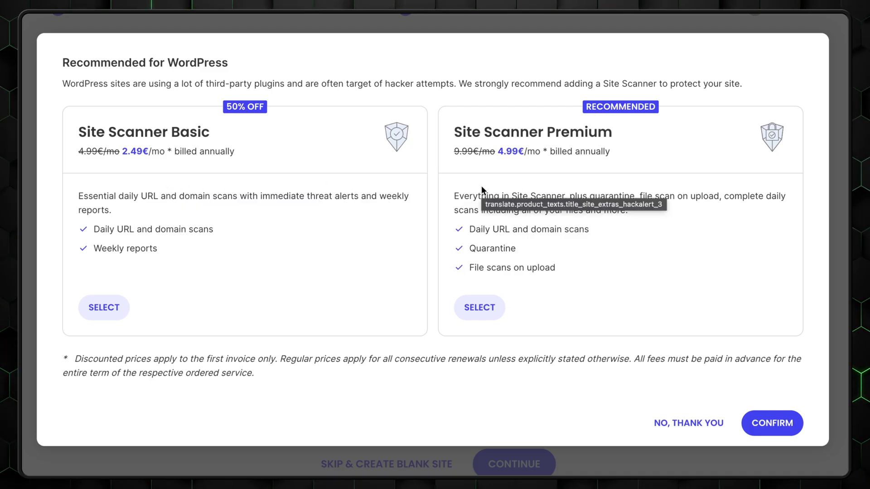
Step: Decline the Site Scanner and finish without extras to create cybern7.sg-host.com
click(678, 426)
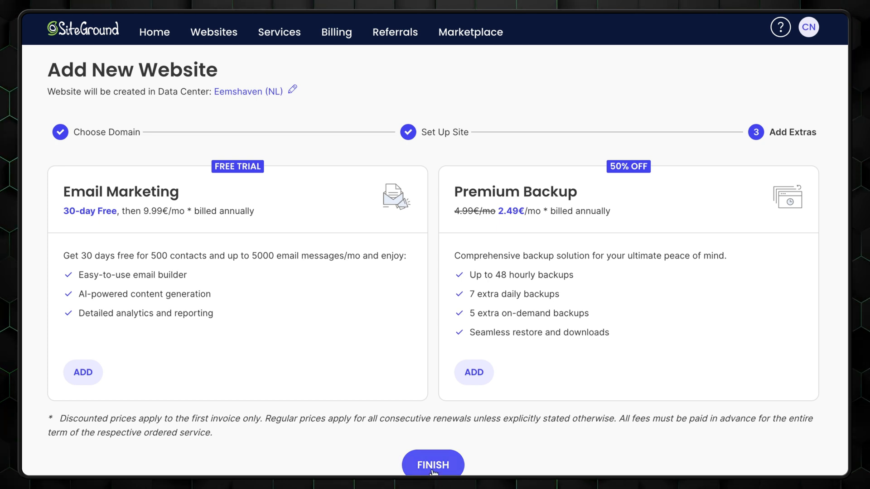
click(433, 467)
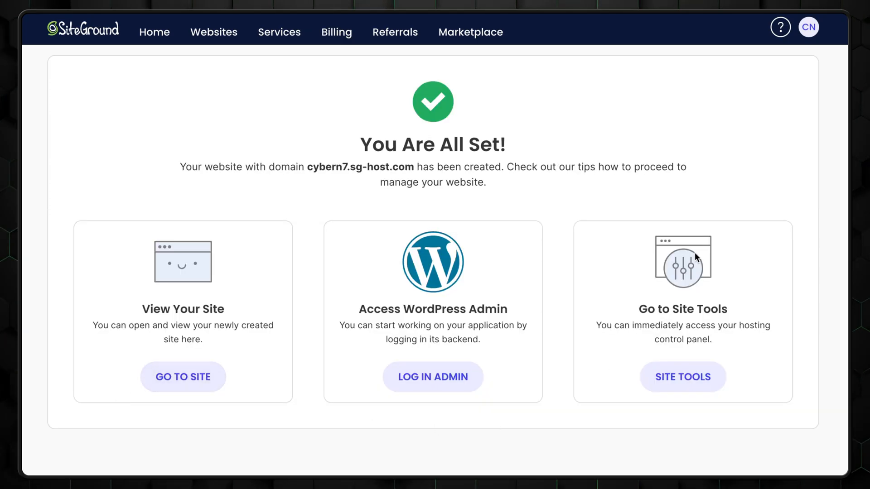
Step: Switch the SiteGround dashboard appearance to the Dark theme
click(689, 378)
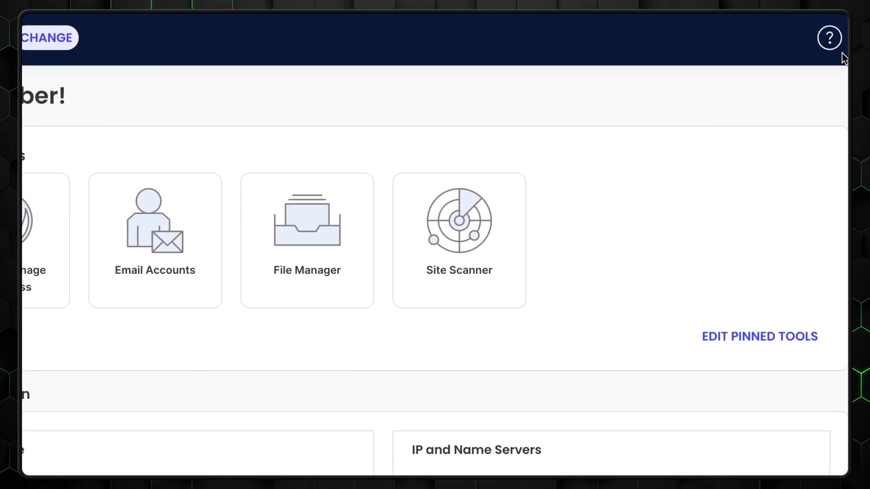
click(821, 40)
click(735, 62)
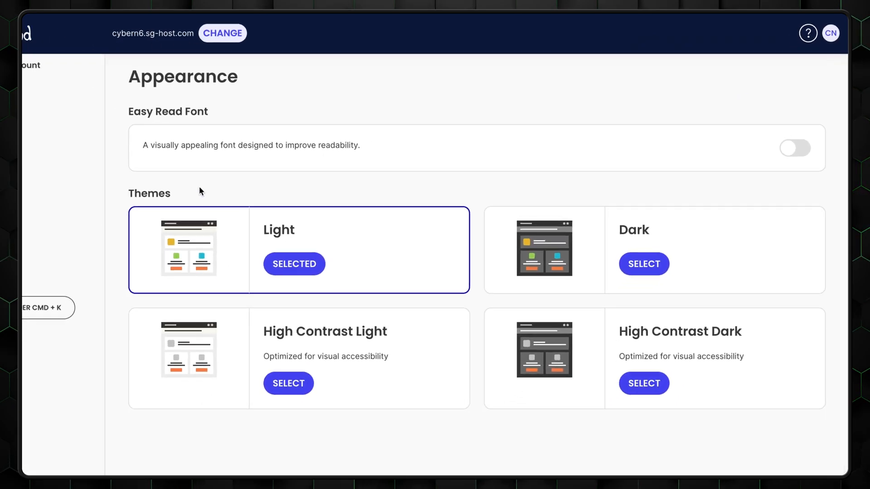
click(651, 245)
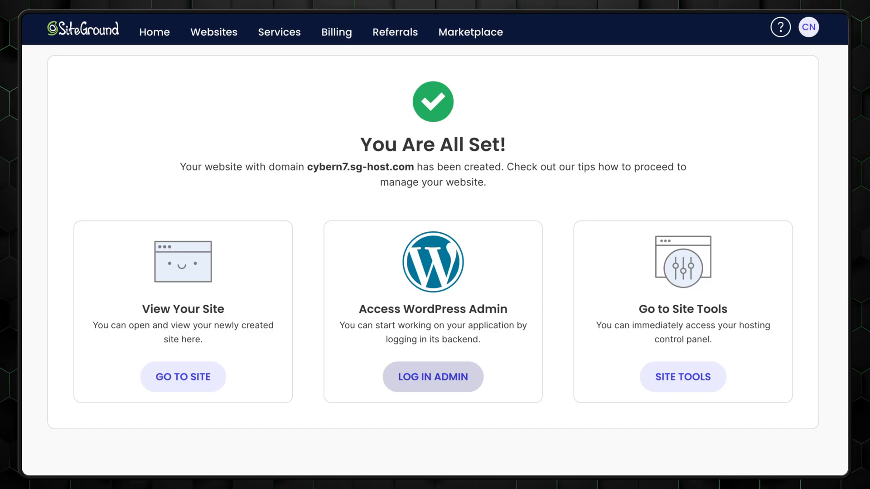
Step: View the new site's Page not found front end, then expand WordPress in Site Tools
click(436, 385)
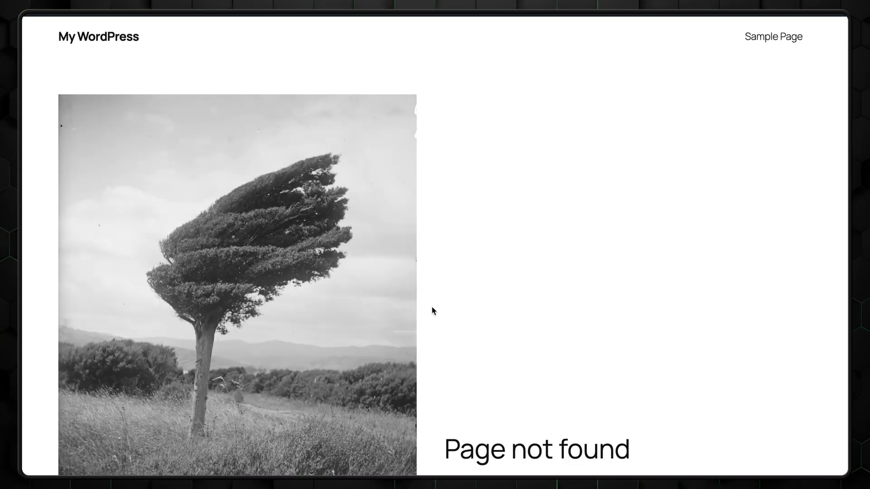
scroll(431, 311, down, 4)
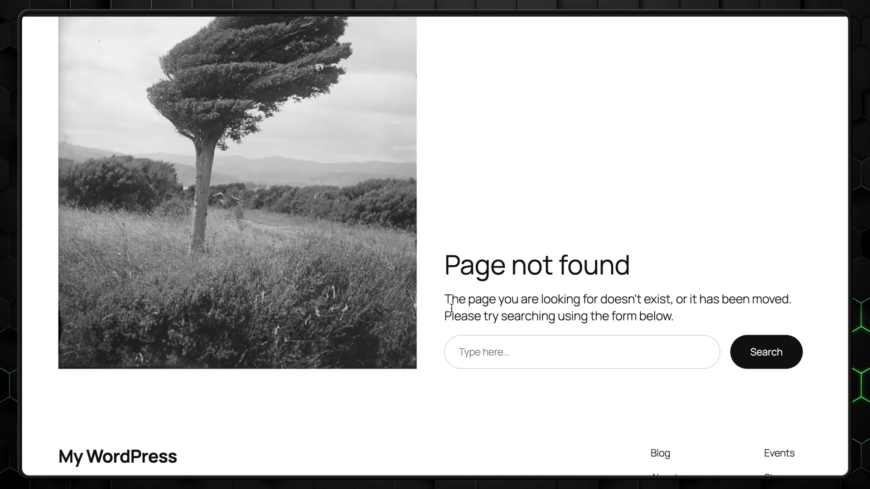
scroll(452, 308, down, 1)
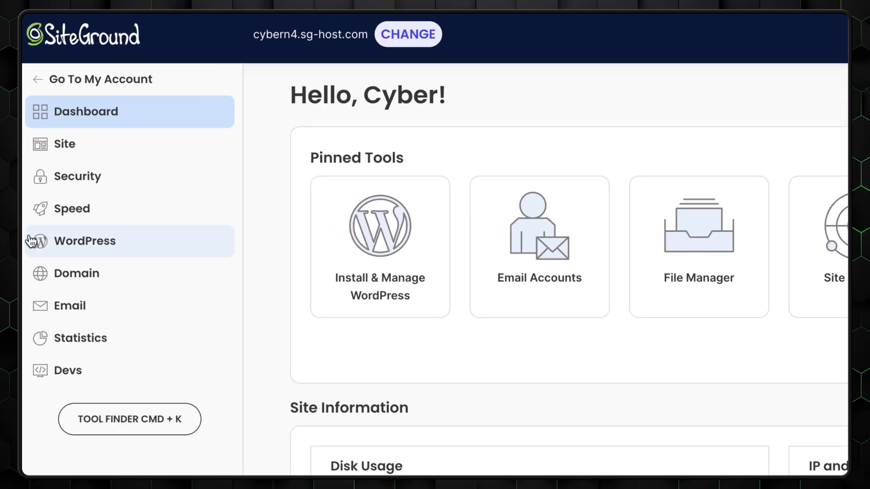
click(66, 192)
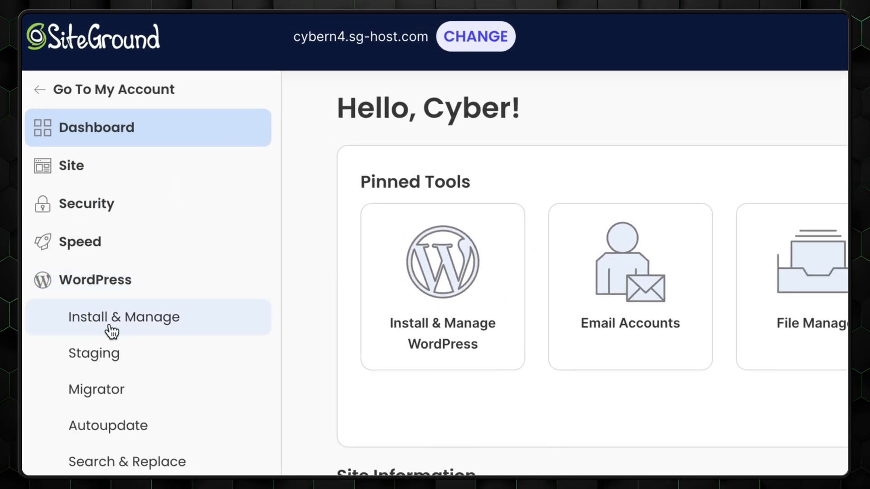
Step: Log into the site's WordPress admin from Install & Manage and launch WordPress Starter
click(111, 323)
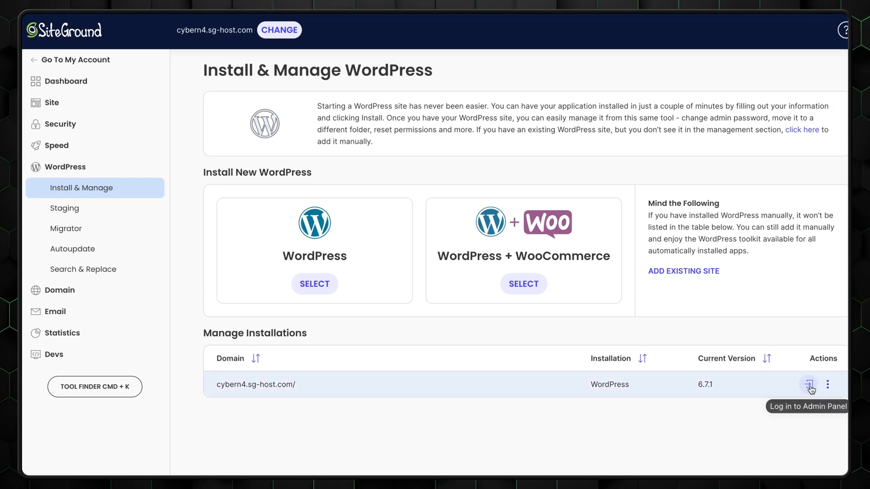
click(810, 385)
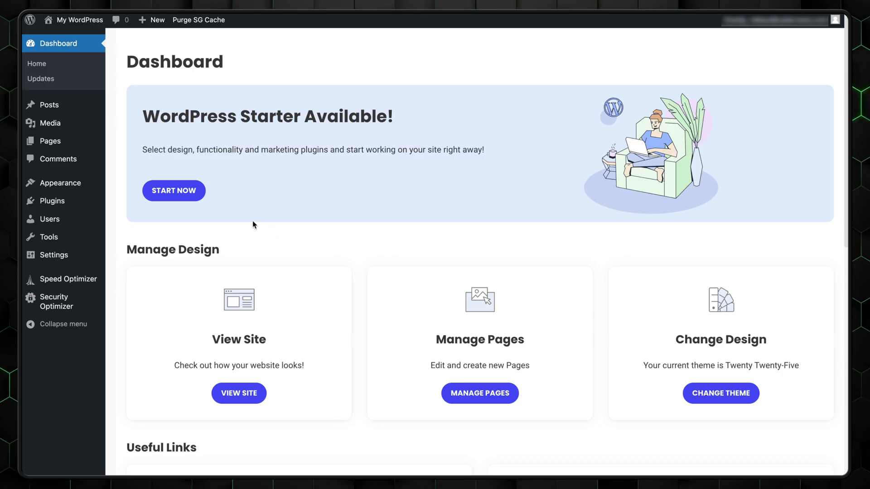
click(161, 194)
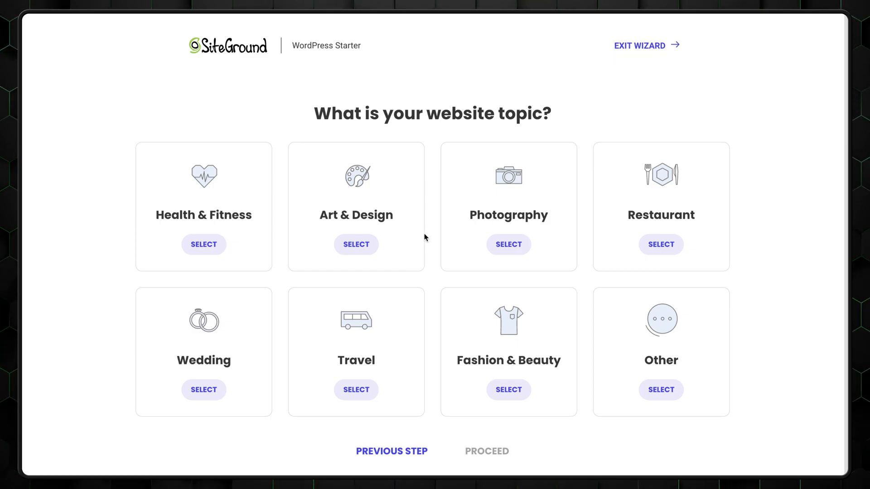
Step: Set the website topic to Photography and browse the available designs
click(509, 245)
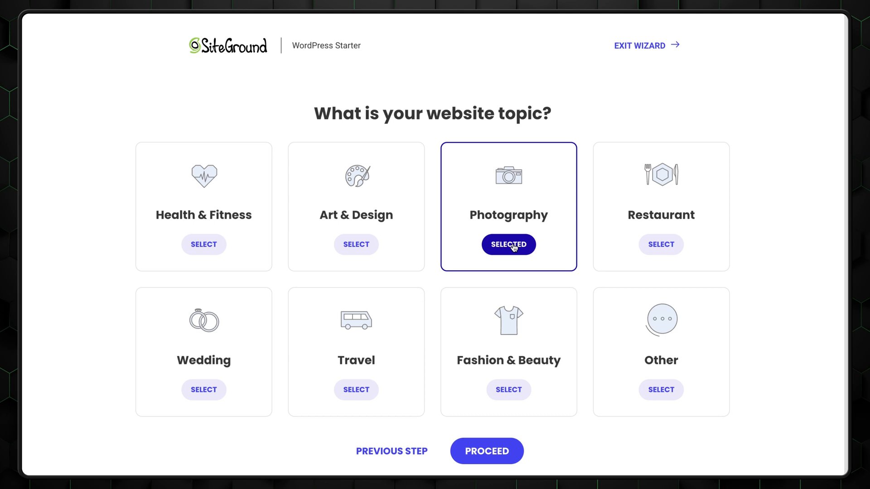
click(501, 451)
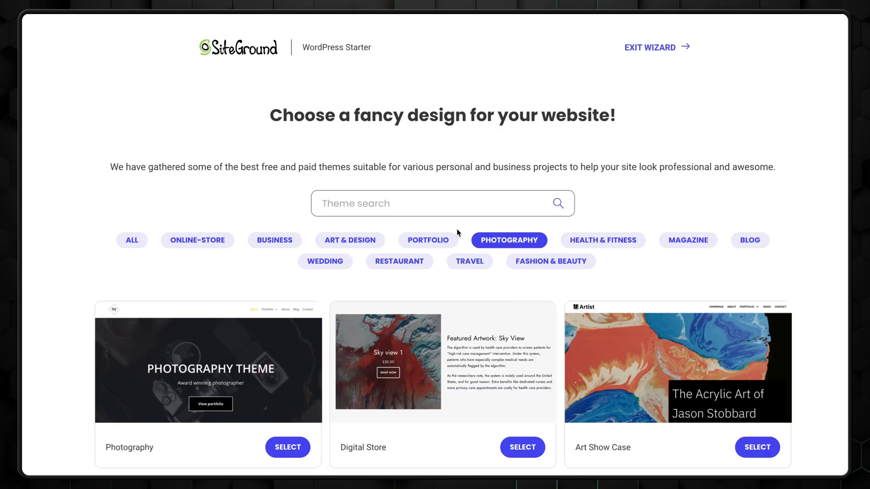
scroll(496, 235, down, 4)
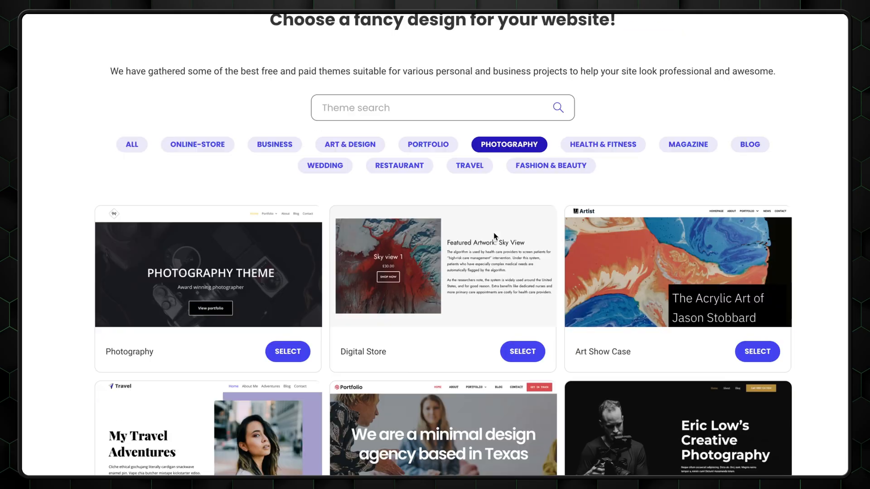
scroll(297, 245, down, 2)
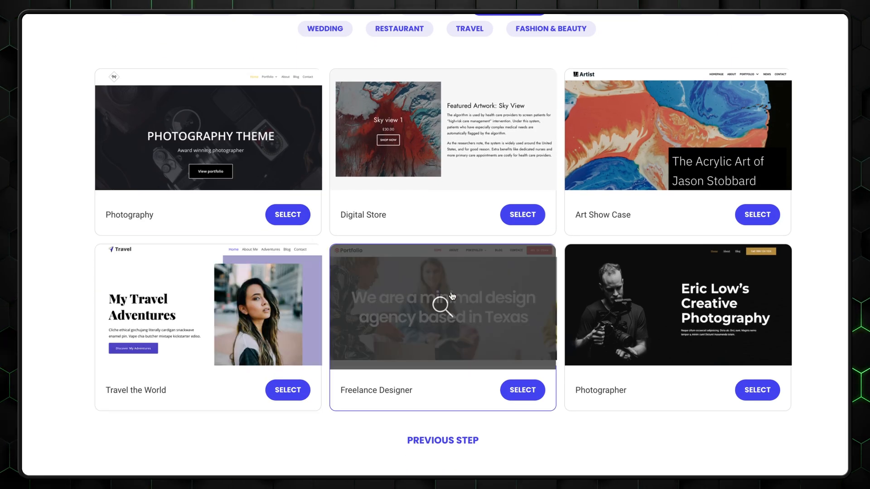
Step: Preview the Photography design, scrolling through its full page
click(206, 133)
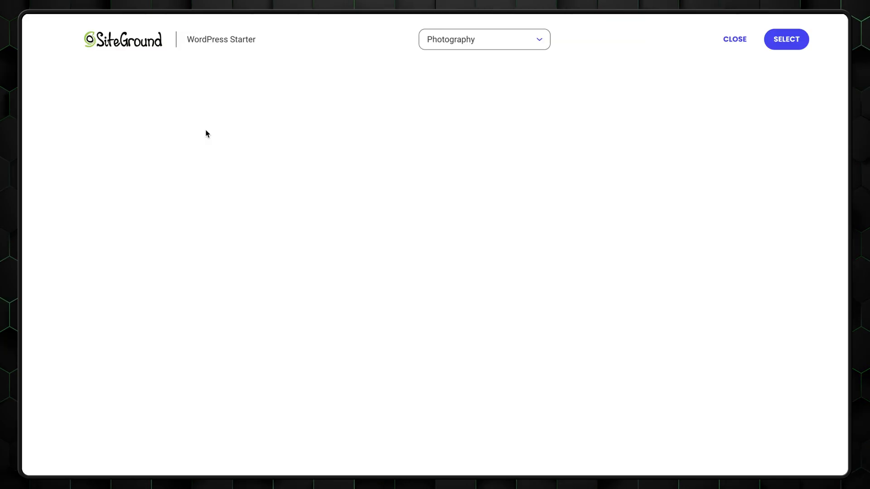
scroll(404, 176, down, 12)
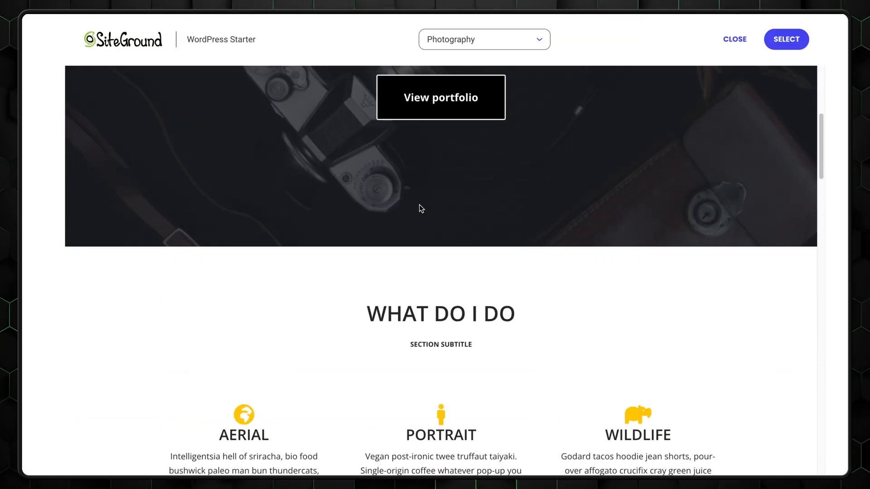
scroll(420, 215, down, 13)
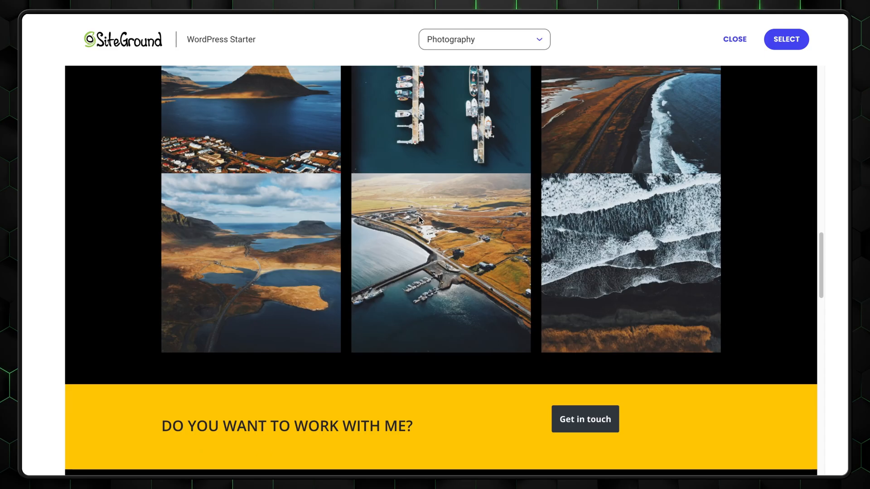
scroll(417, 225, down, 12)
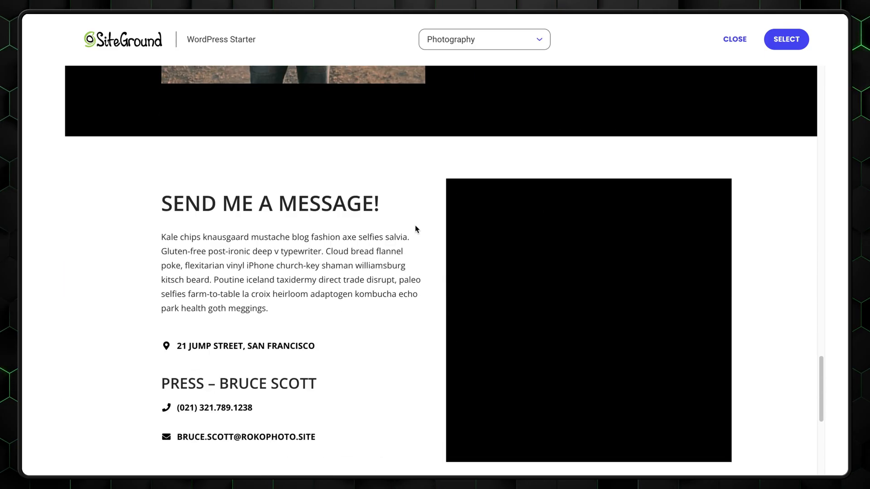
scroll(415, 225, down, 1)
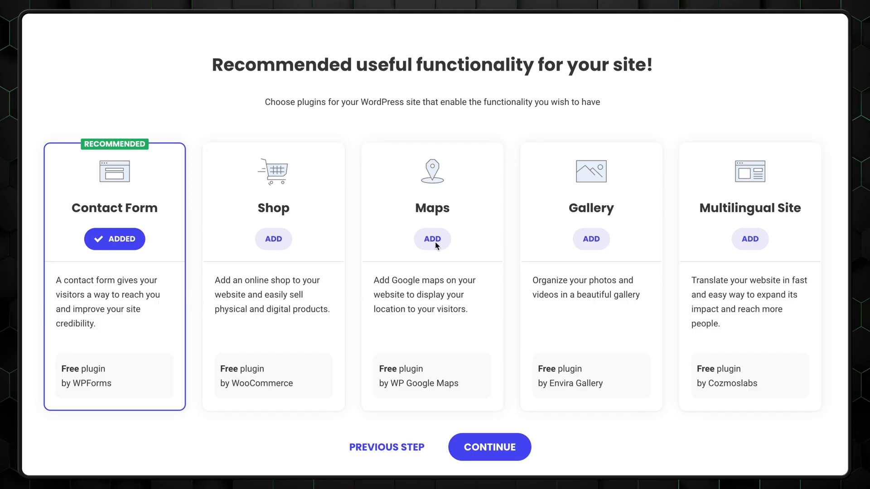
Step: Leave Maps, Gallery, Shop and Contact Form unadded, skip marketing plugins, and complete the wizard
click(432, 241)
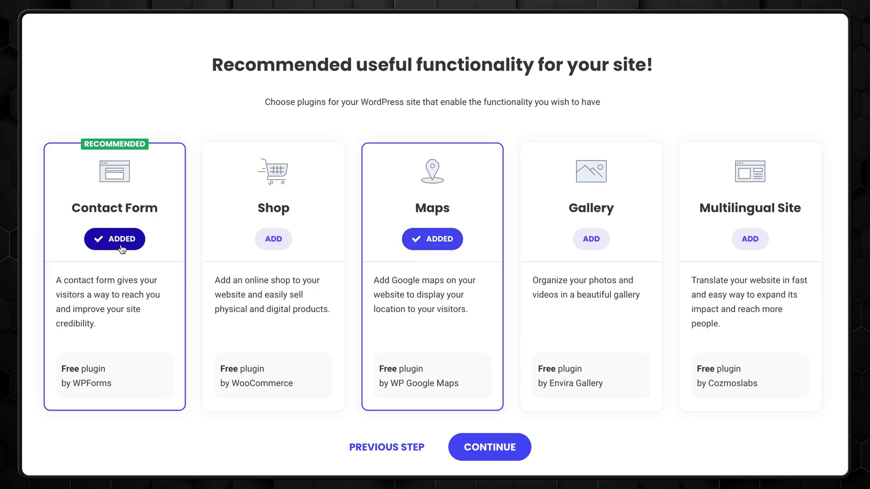
click(589, 240)
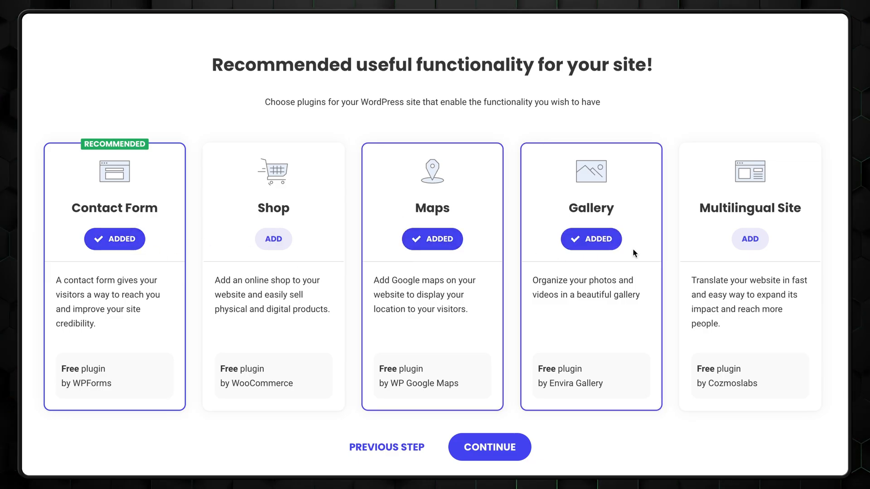
click(251, 239)
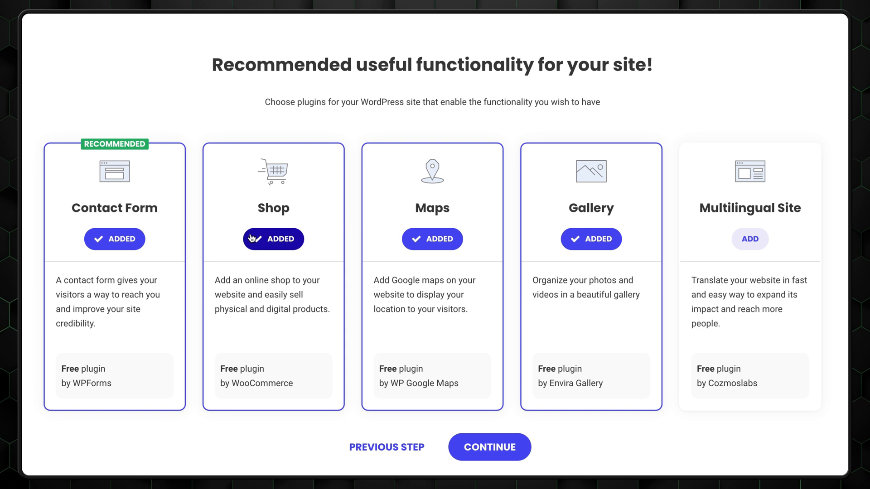
click(274, 243)
click(422, 244)
click(576, 243)
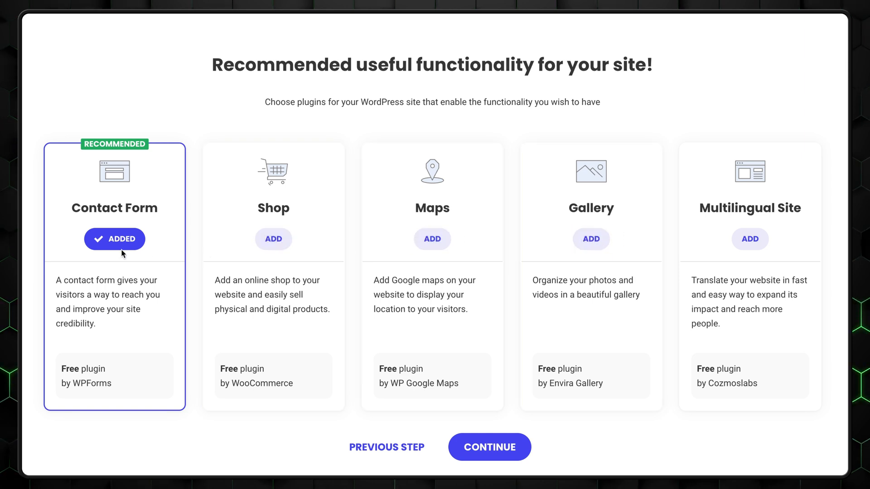
click(120, 241)
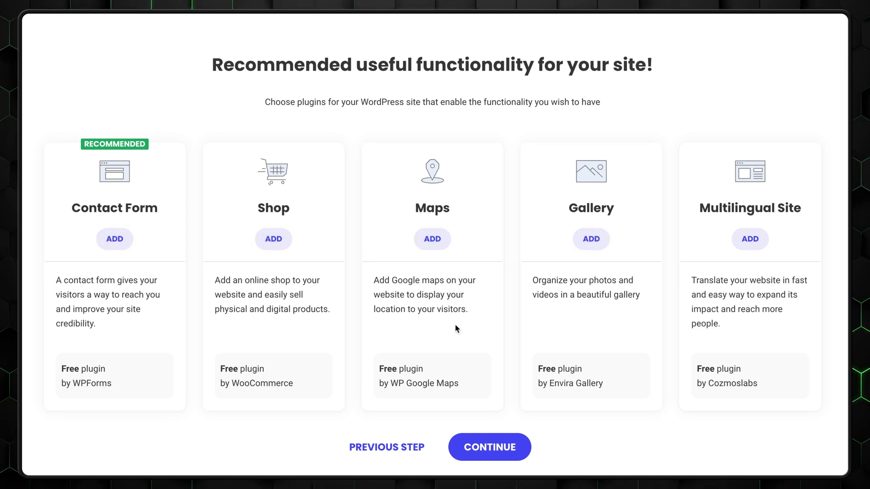
click(471, 448)
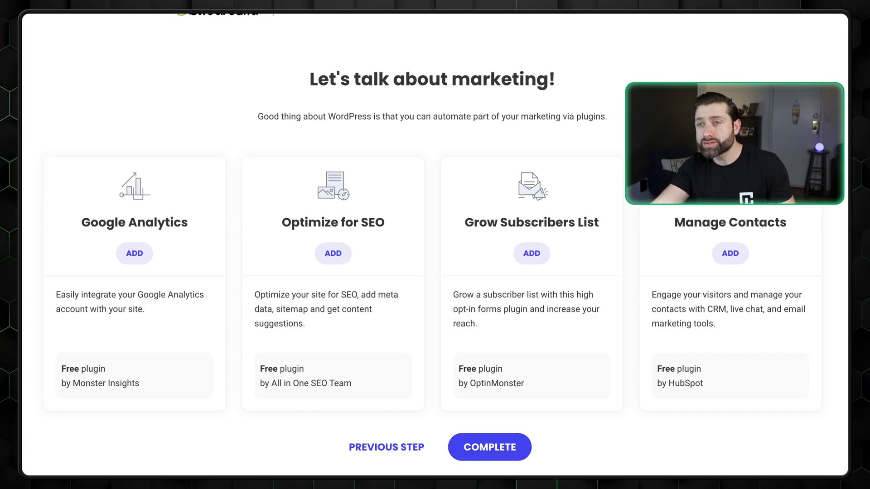
click(468, 444)
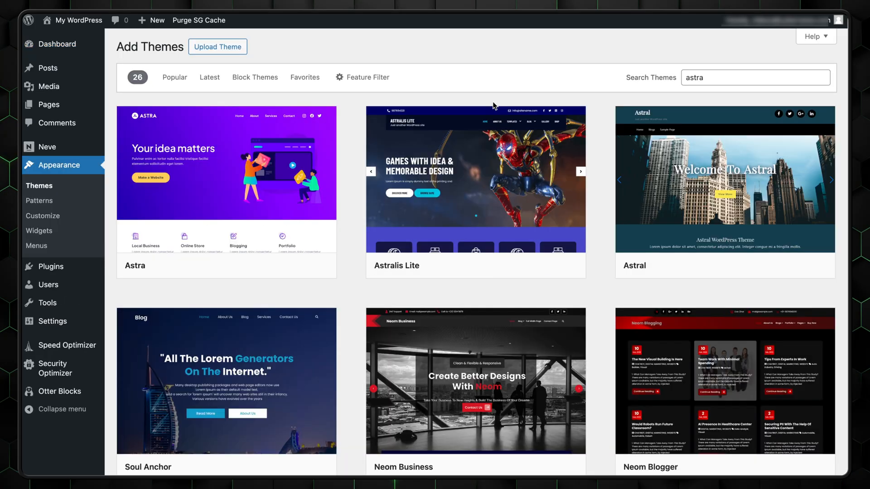
Step: Install and activate the Astra theme and the Starter Templates plugin, then start a template build
mouse_move(200, 245)
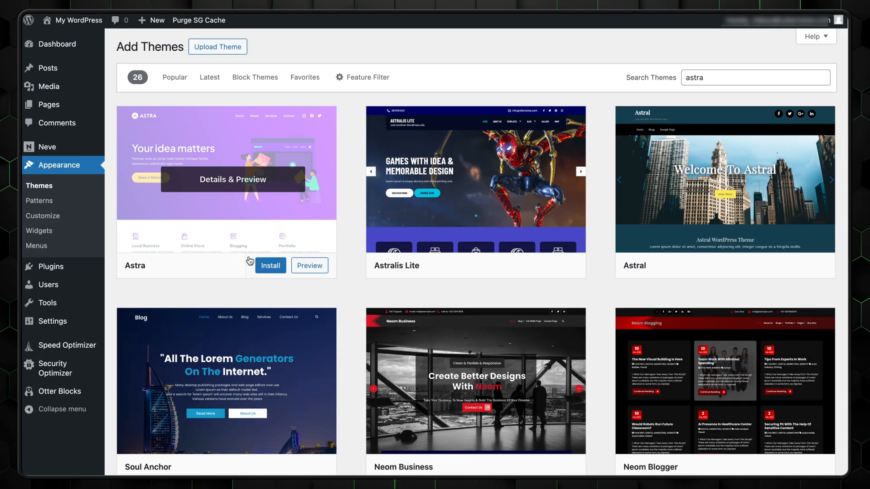
click(272, 269)
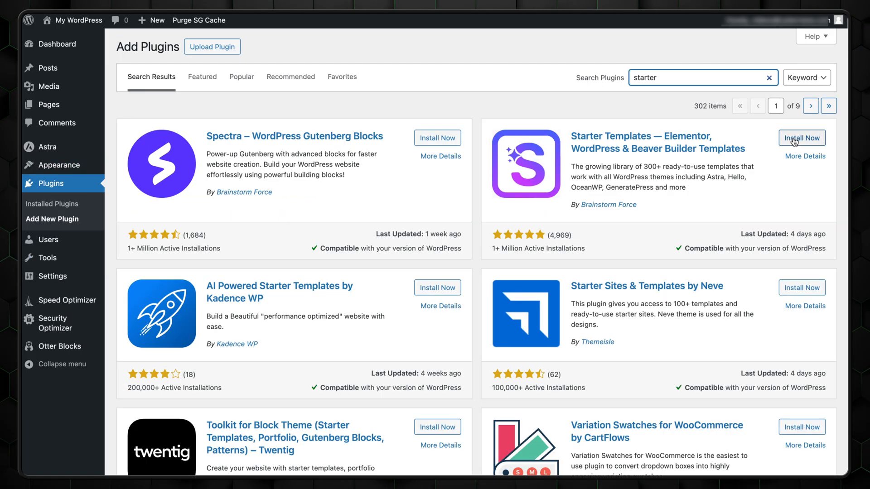
click(795, 139)
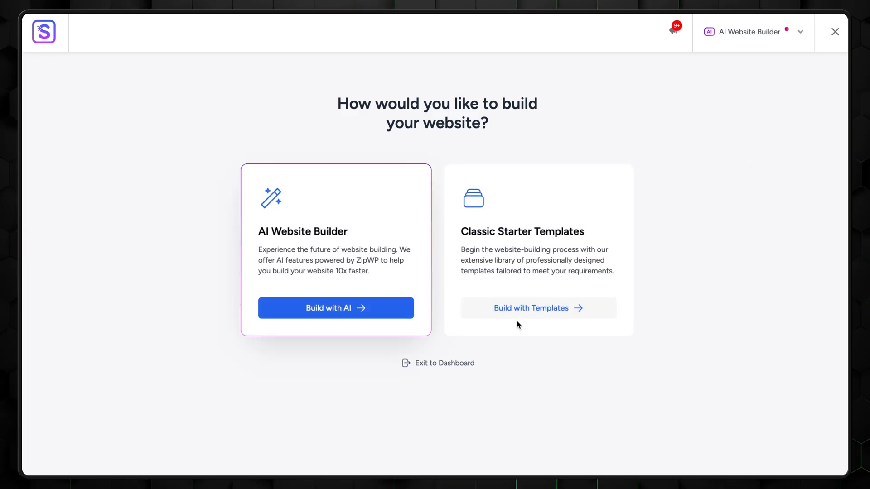
click(520, 309)
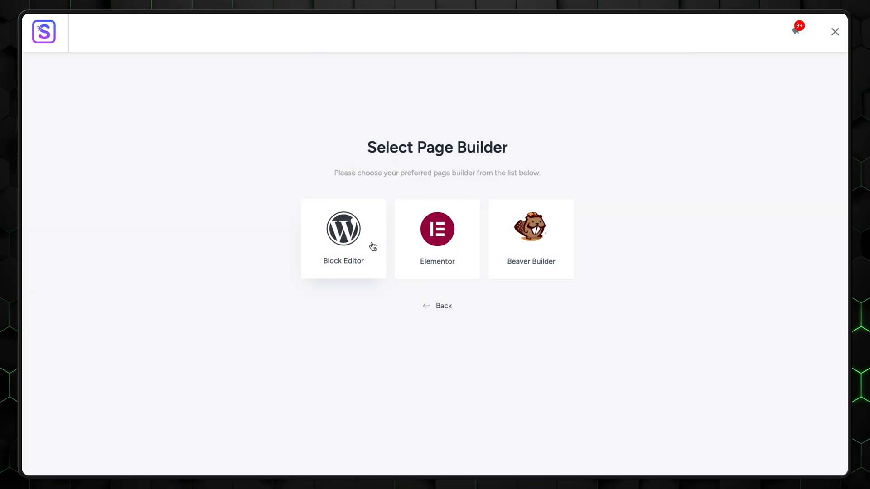
Step: Choose Elementor as the page builder and pick the Cycle Shop template from the Sports store templates
click(447, 252)
mouse_move(487, 207)
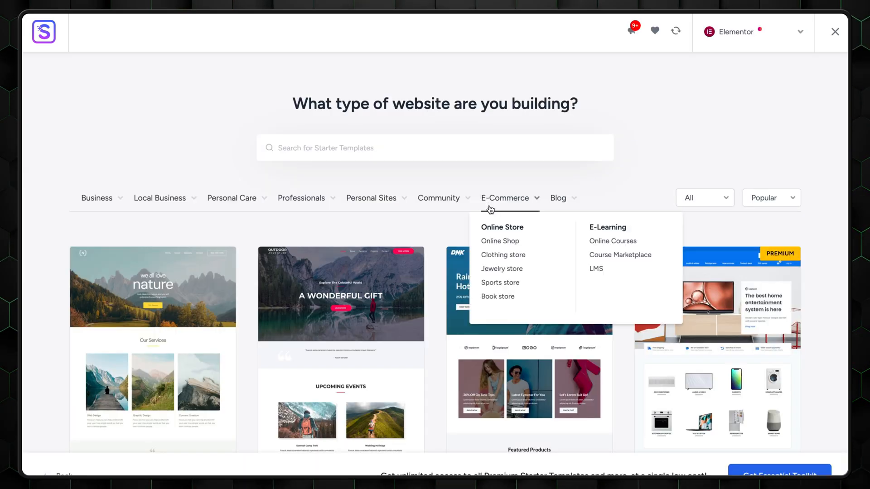
click(497, 282)
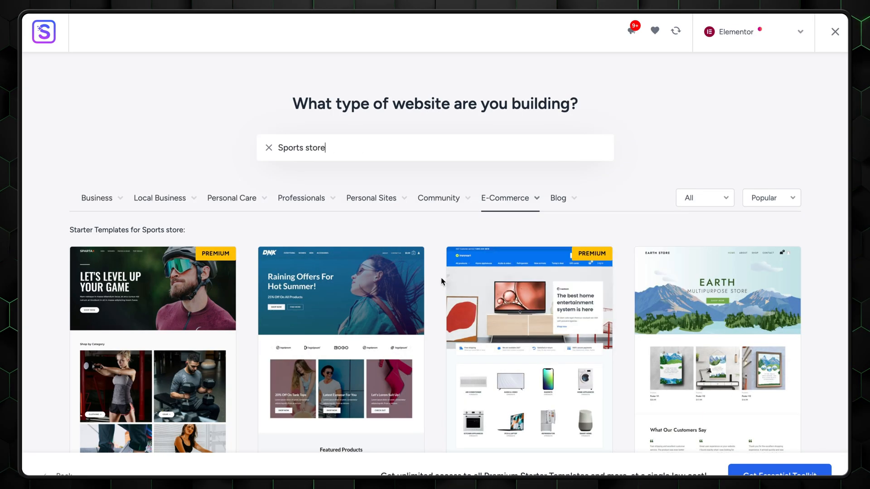
scroll(440, 278, down, 8)
scroll(440, 281, down, 20)
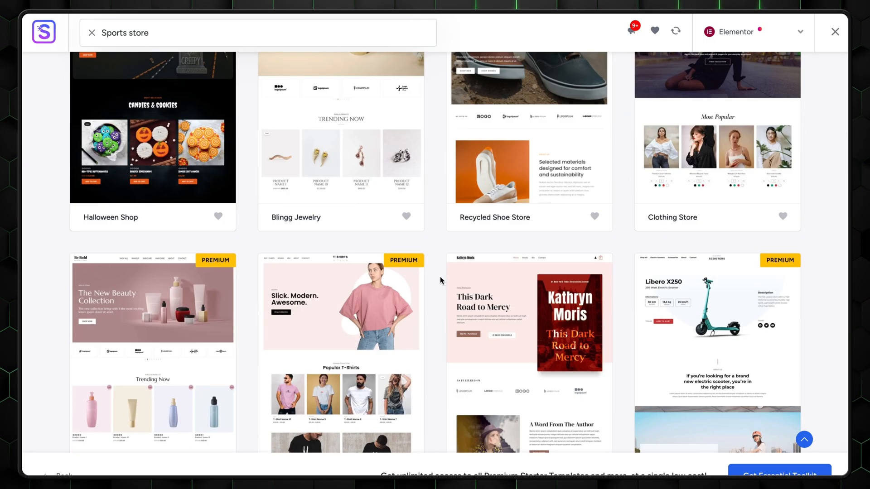
scroll(439, 281, down, 10)
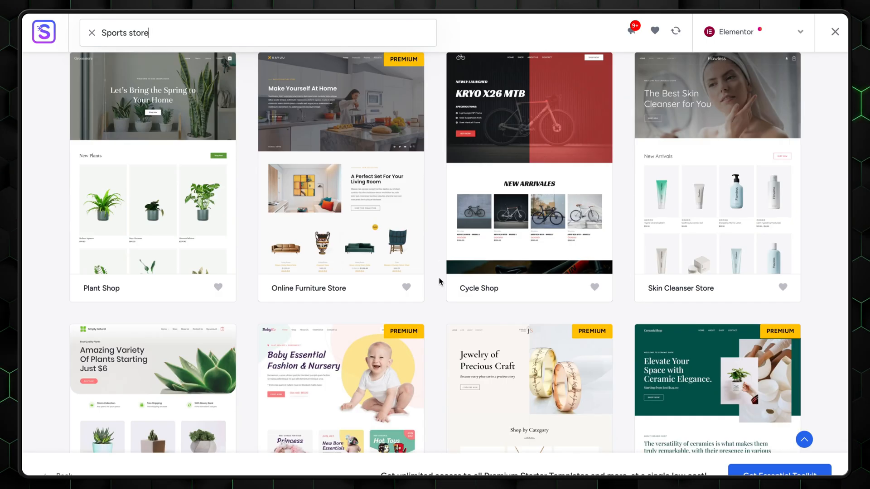
scroll(440, 281, up, 1)
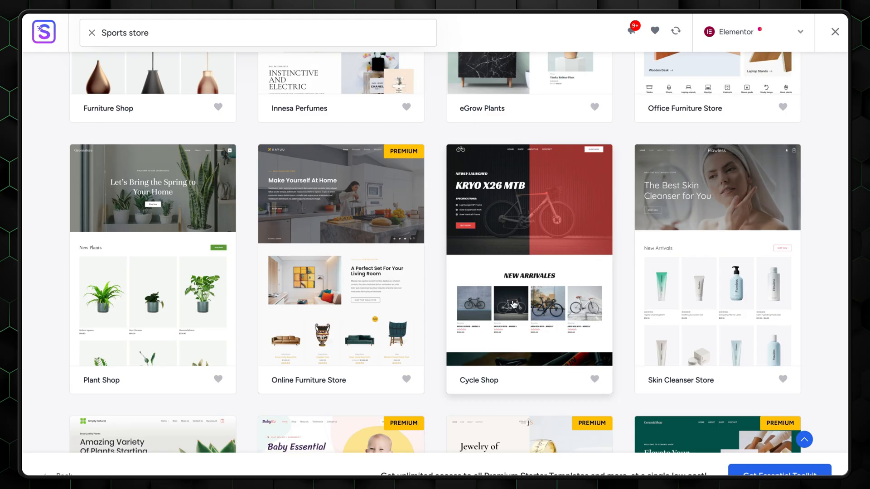
click(513, 304)
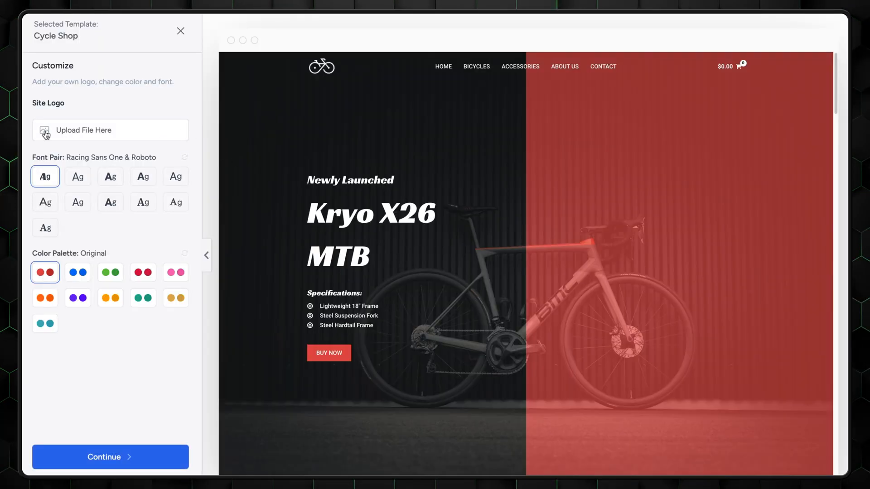
Step: Apply the camera logo, red palette and Plus Jakarta Sans & Manrope fonts, then build and open Home
click(46, 134)
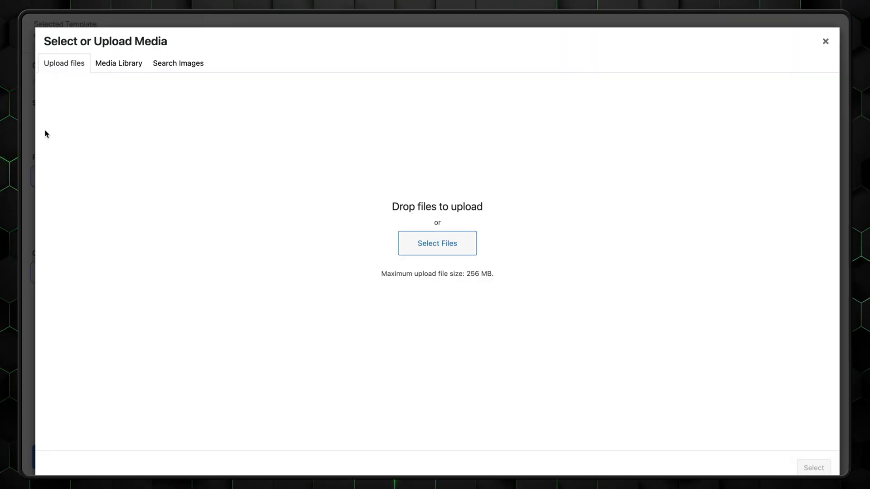
click(438, 244)
click(807, 471)
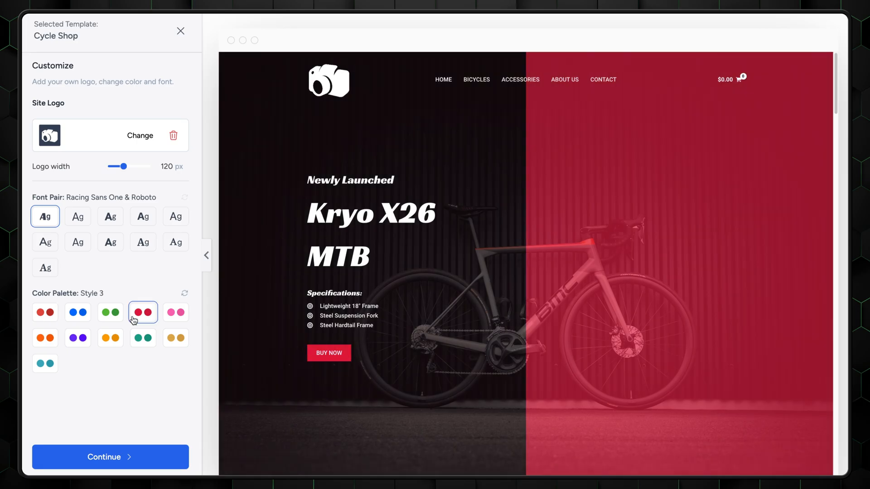
click(77, 218)
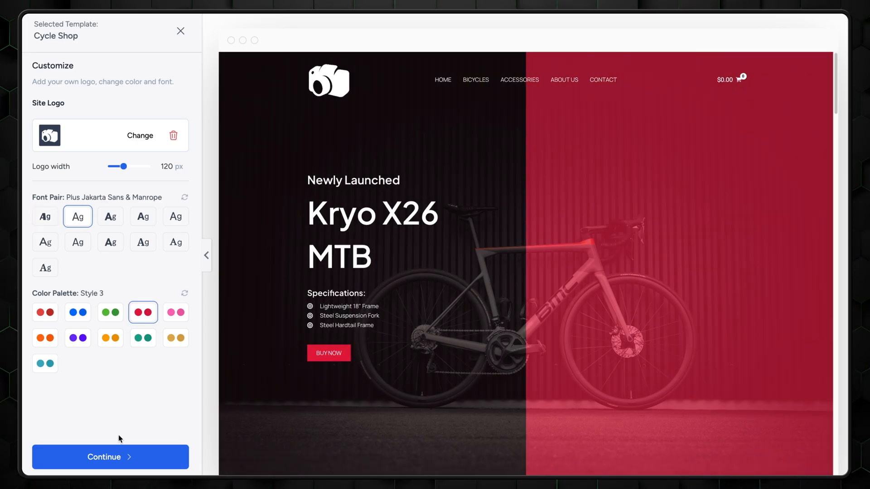
click(119, 457)
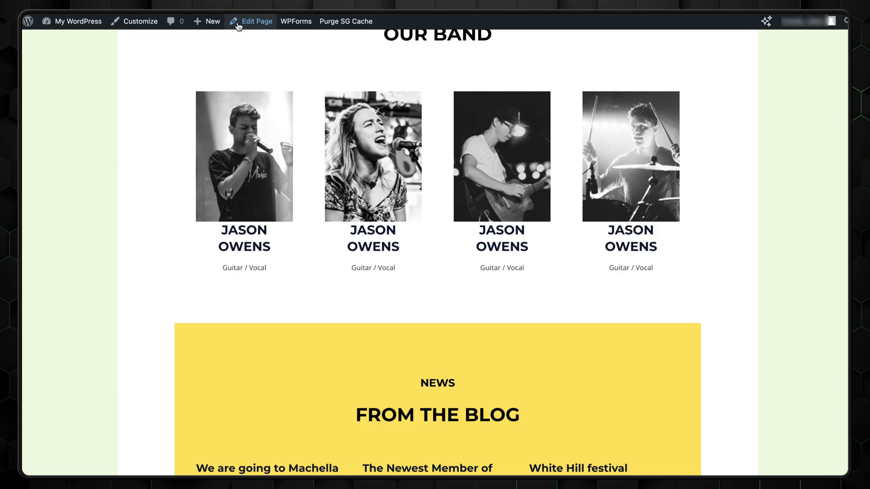
click(255, 25)
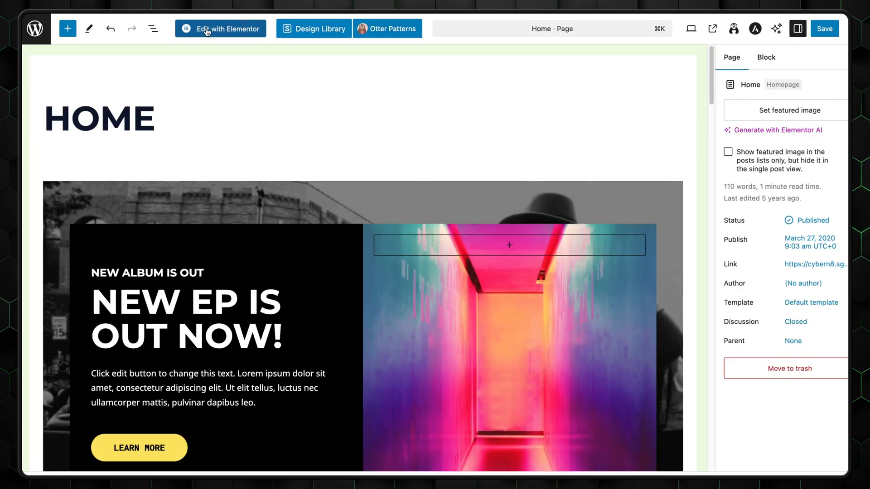
Step: Open the About page in Elementor and review its global background colour settings
click(206, 30)
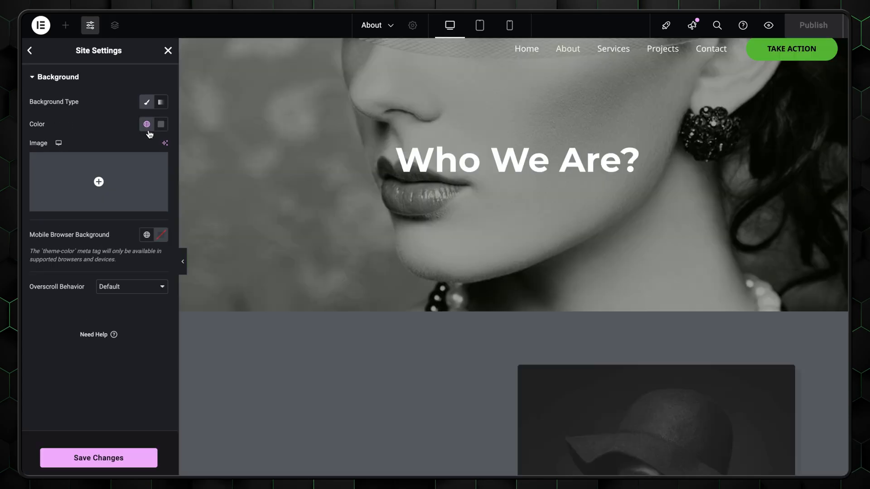
click(147, 124)
click(111, 204)
scroll(240, 236, down, 10)
scroll(241, 236, down, 10)
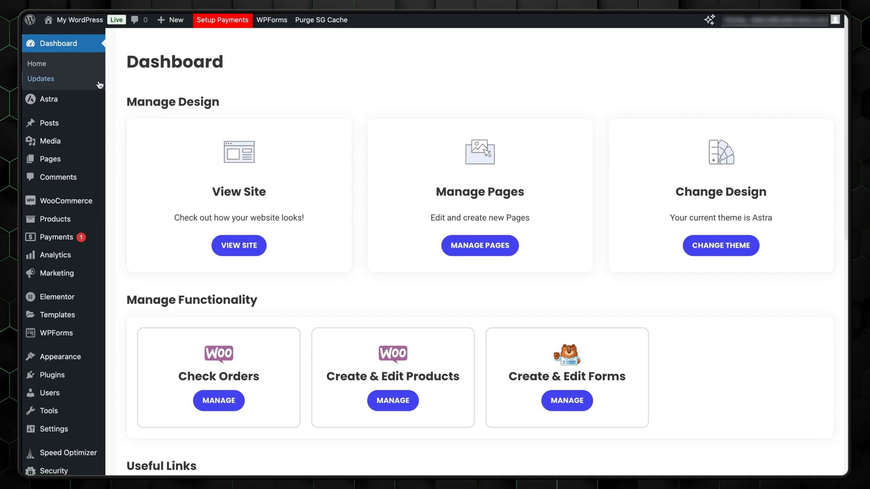
Step: Turn on Use WebP Images in Speed Optimizer's Media settings and confirm it
scroll(89, 443, down, 5)
mouse_move(63, 432)
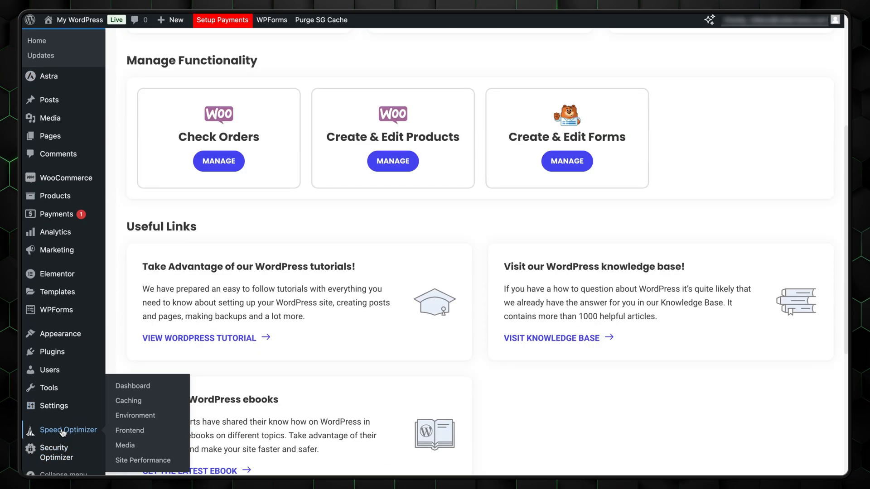
scroll(81, 434, down, 2)
mouse_move(58, 455)
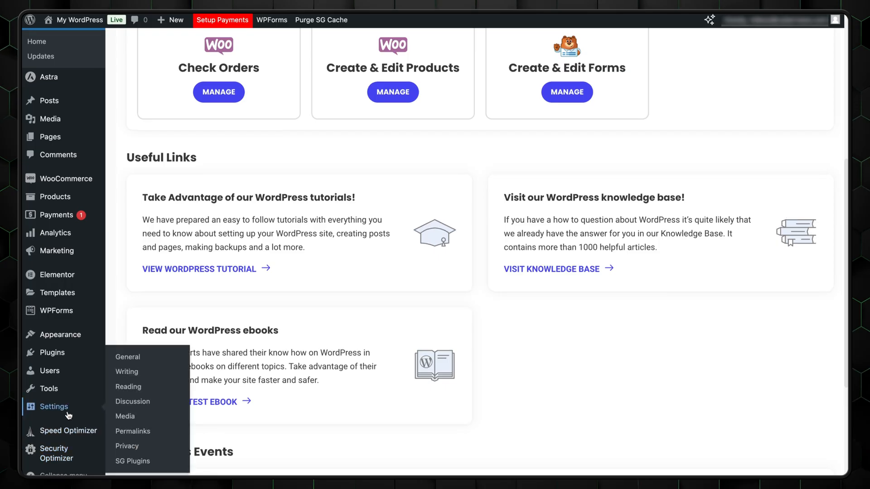
scroll(68, 413, up, 7)
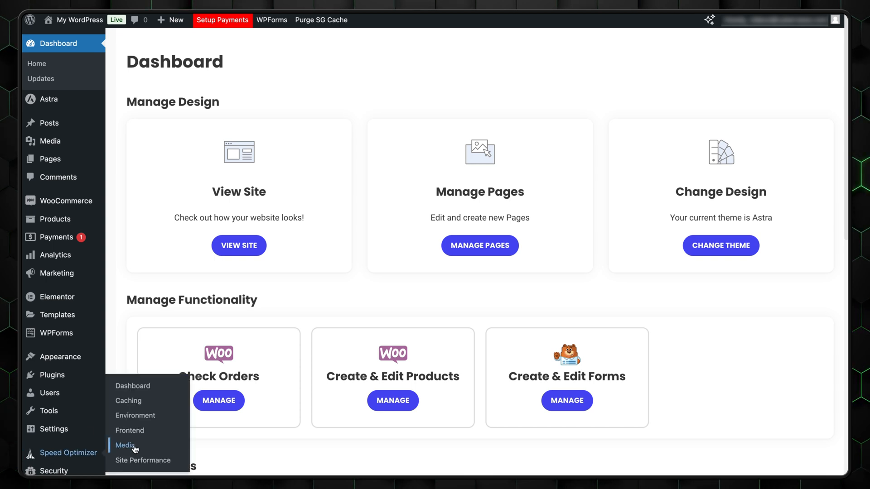
click(134, 446)
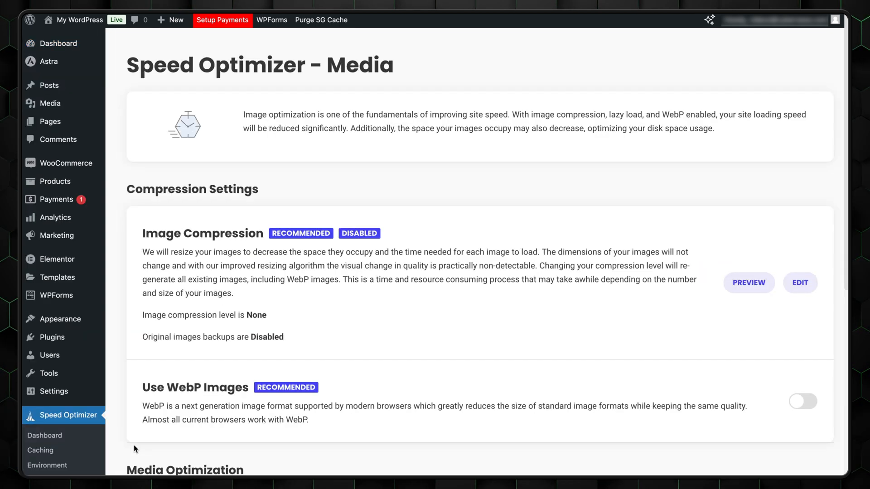
click(797, 403)
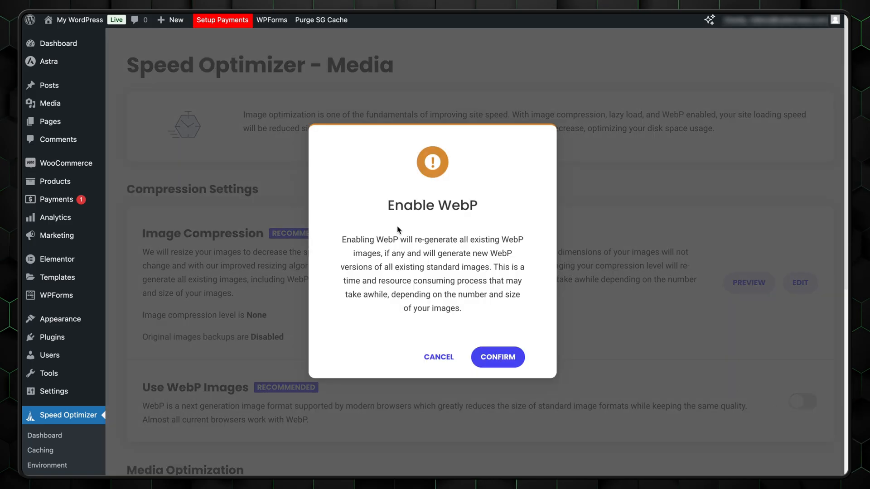
click(498, 357)
scroll(450, 330, down, 7)
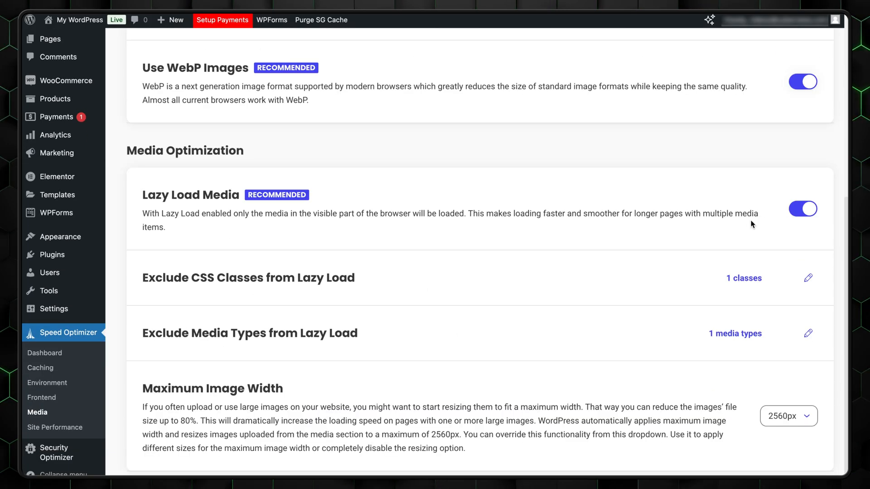
scroll(733, 219, up, 5)
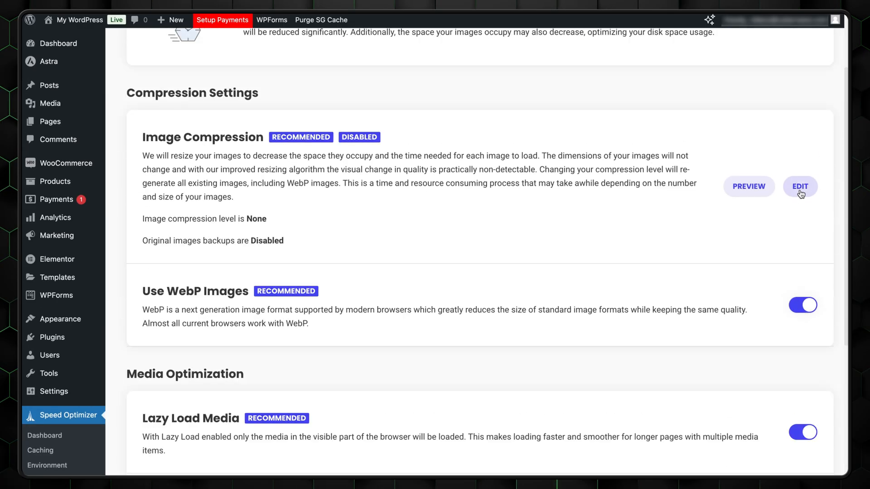
Step: Keep image compression at None and confirm the compression settings
click(801, 191)
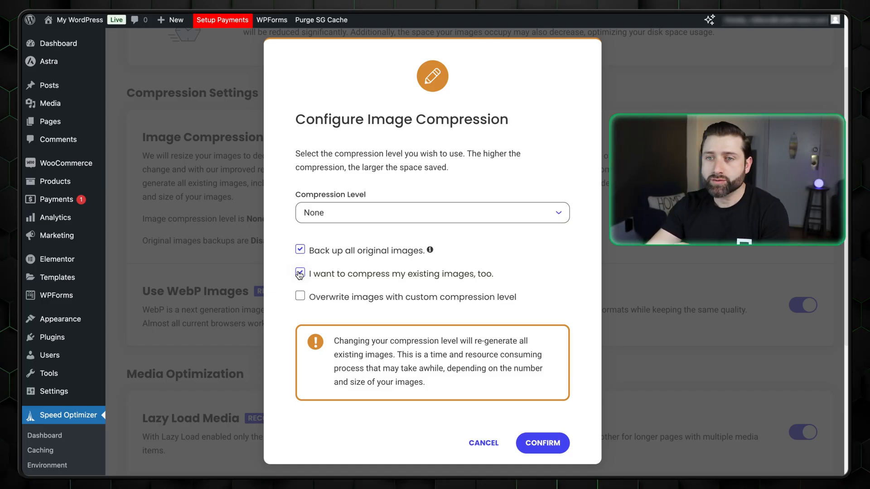
click(352, 215)
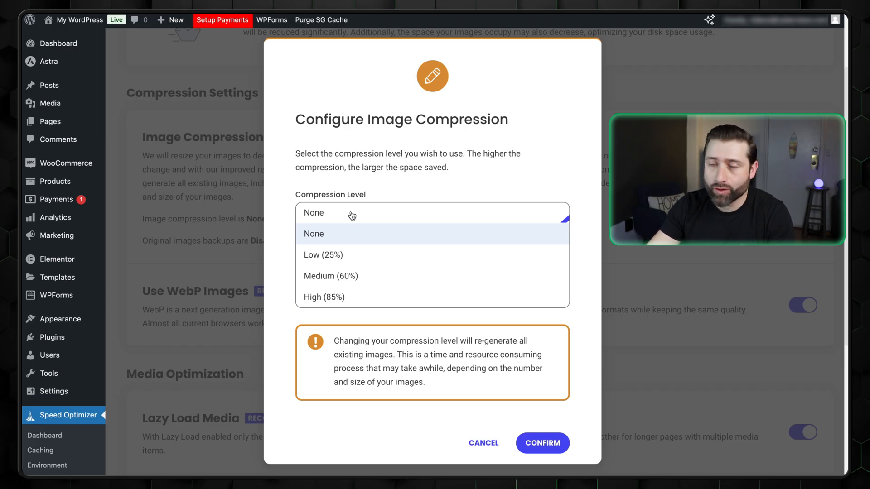
click(436, 189)
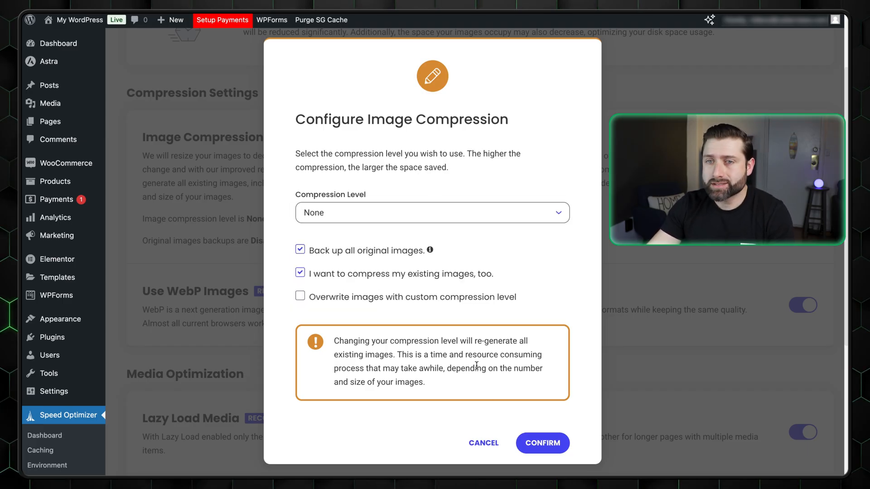
click(536, 444)
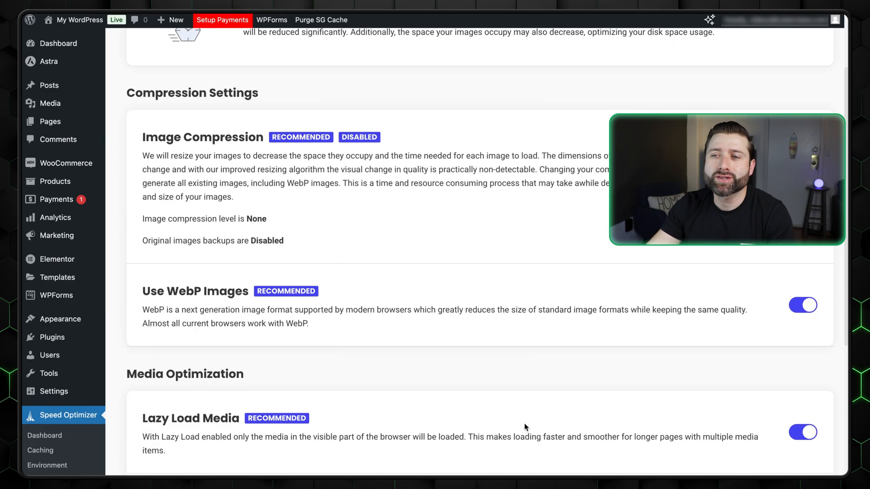
scroll(530, 390, up, 1)
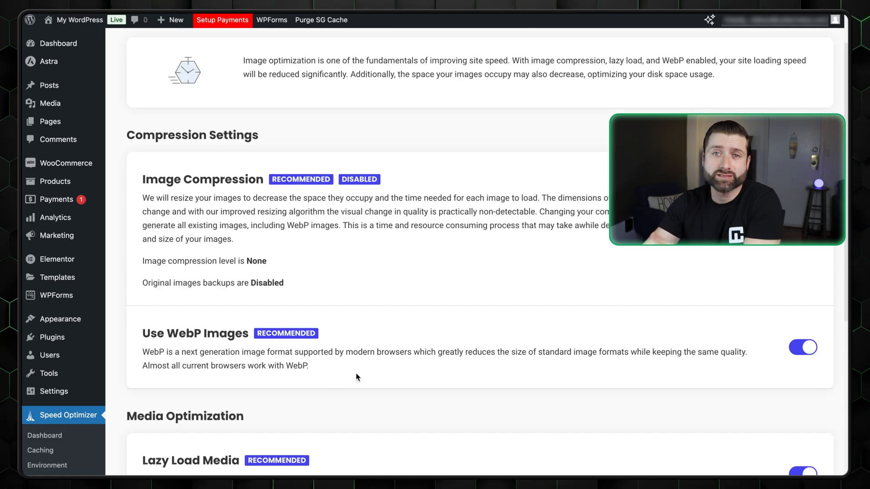
Step: Set a custom login URL and enable two-factor authentication for admins and editors in Login Security
click(68, 435)
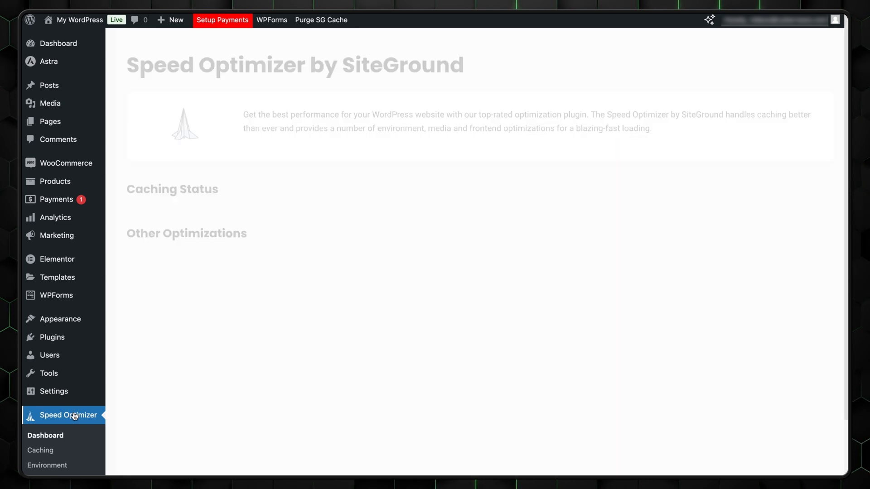
scroll(70, 426, down, 1)
scroll(70, 422, down, 4)
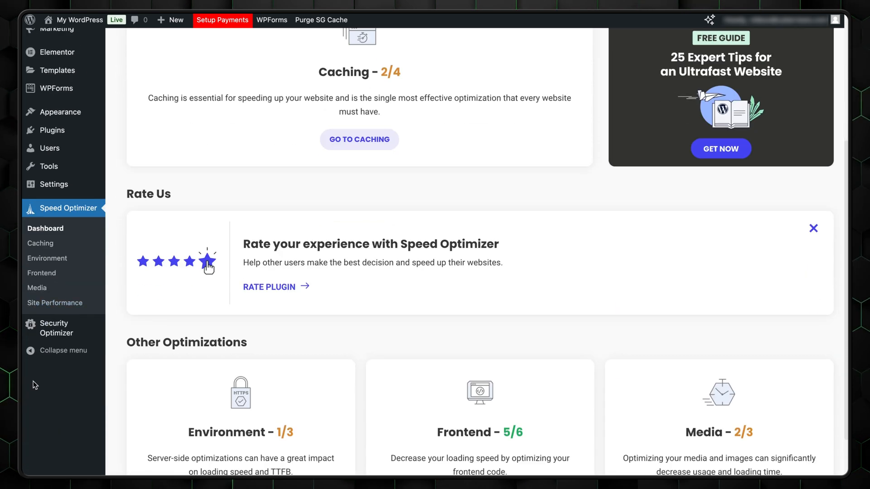
mouse_move(61, 334)
click(138, 355)
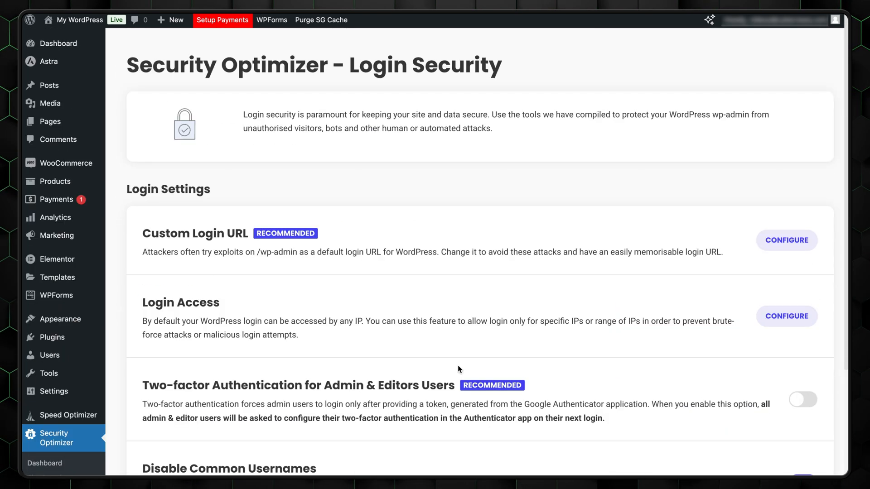
click(778, 239)
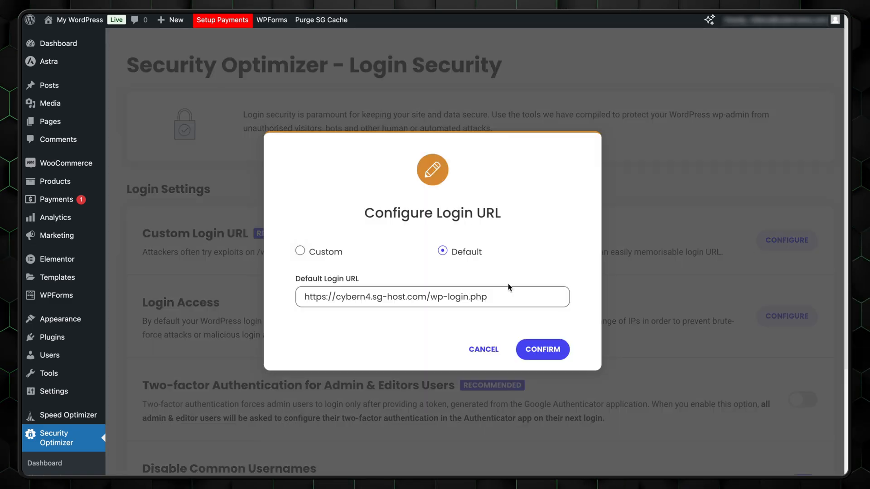
click(300, 251)
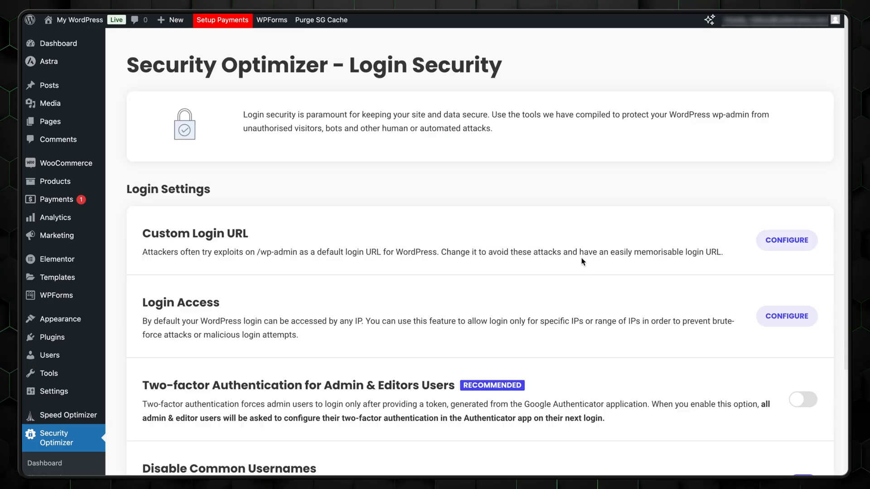
scroll(512, 297, down, 1)
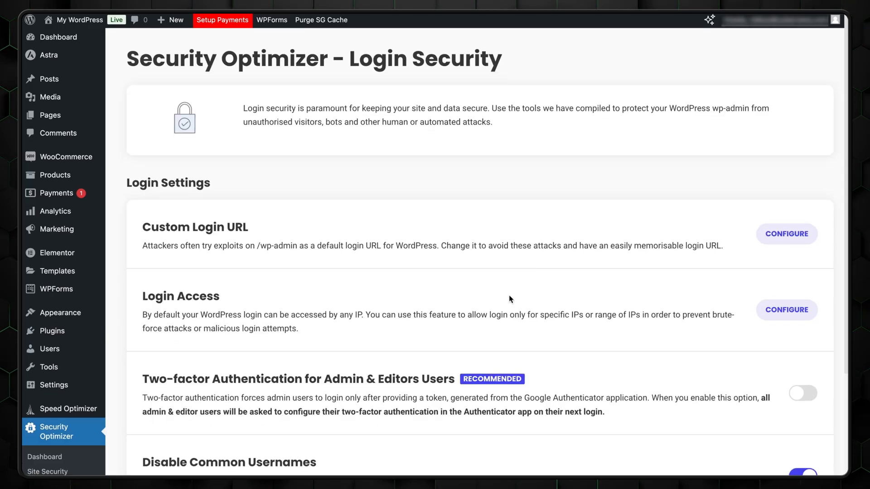
click(795, 377)
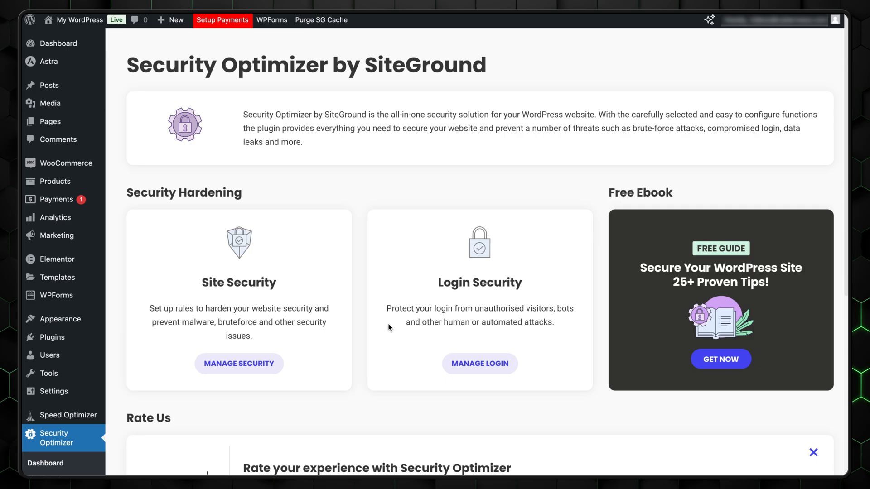
Step: Open the Site Security hardening options and choose Photography as the website topic
click(248, 368)
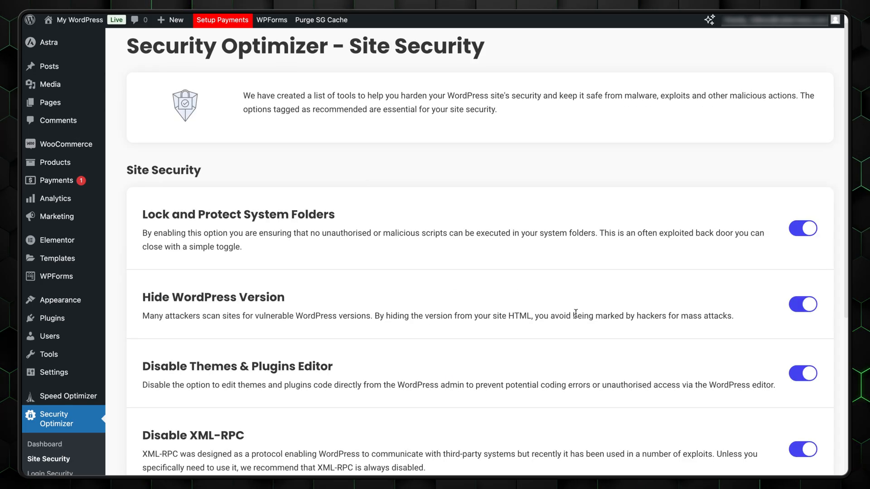
scroll(360, 355, down, 4)
scroll(360, 355, down, 3)
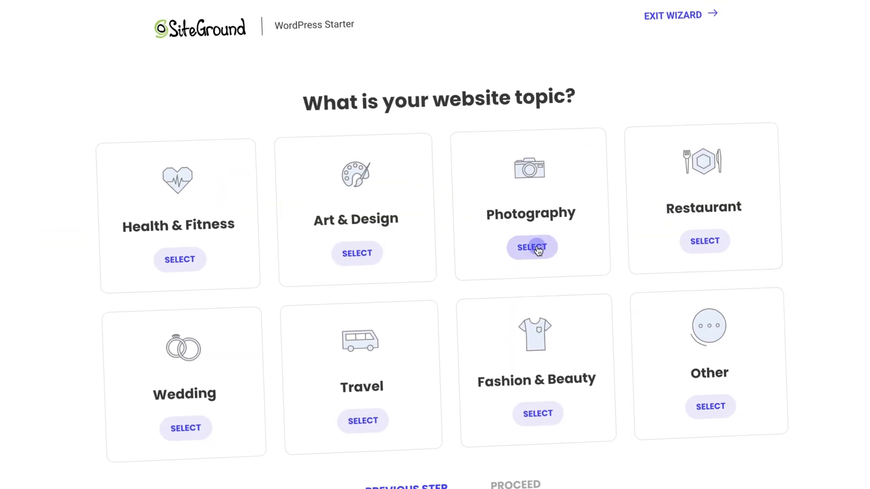
click(537, 252)
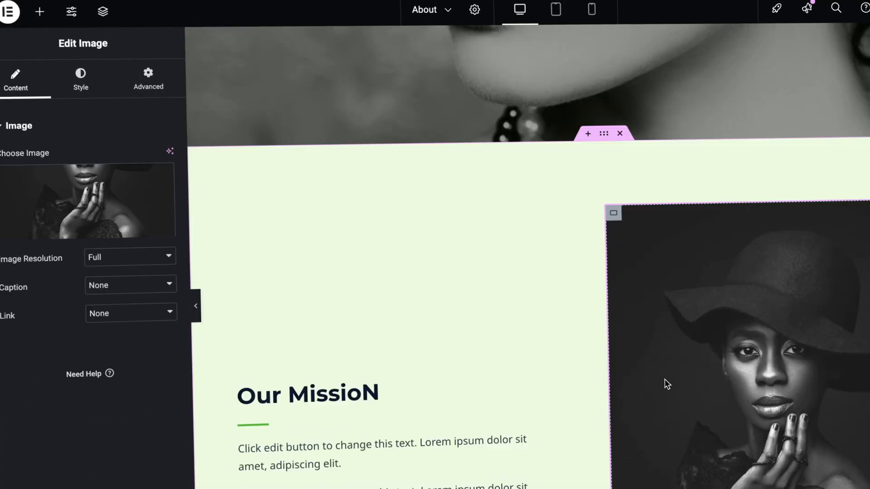